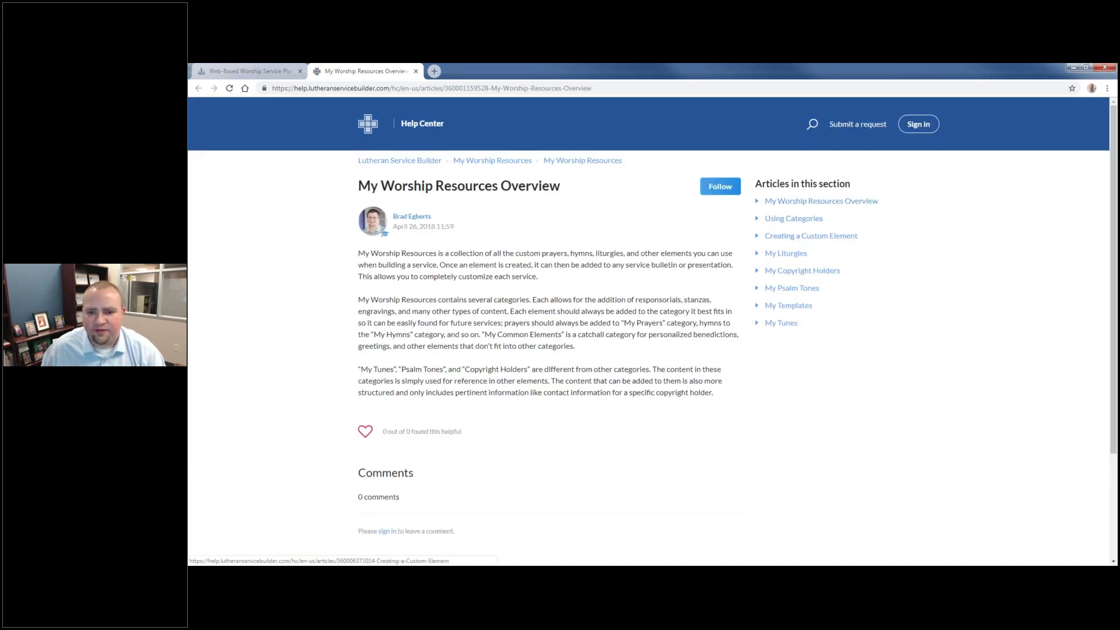
- Open the Creating a Custom Element help article and review its content types and creation instructions
click(772, 238)
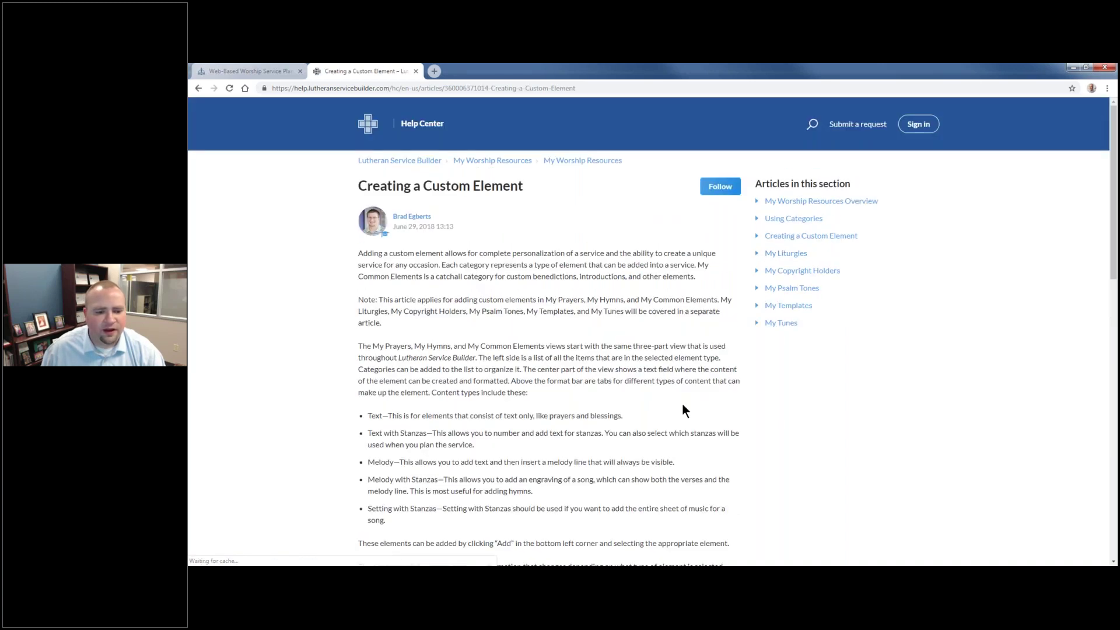
scroll(402, 269, down, 3)
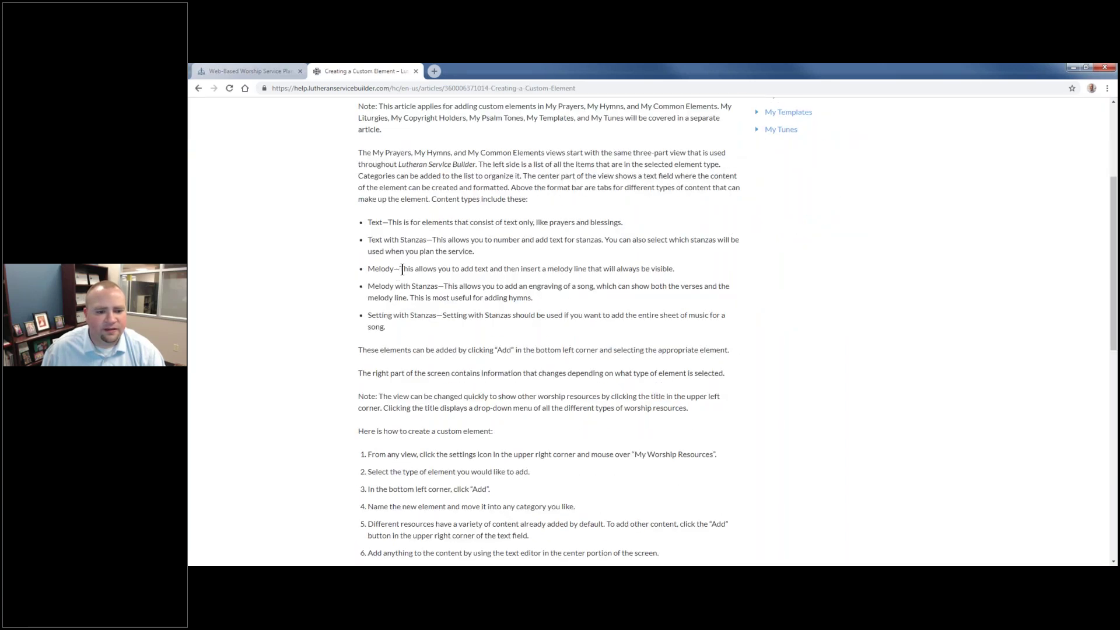
scroll(461, 289, down, 5)
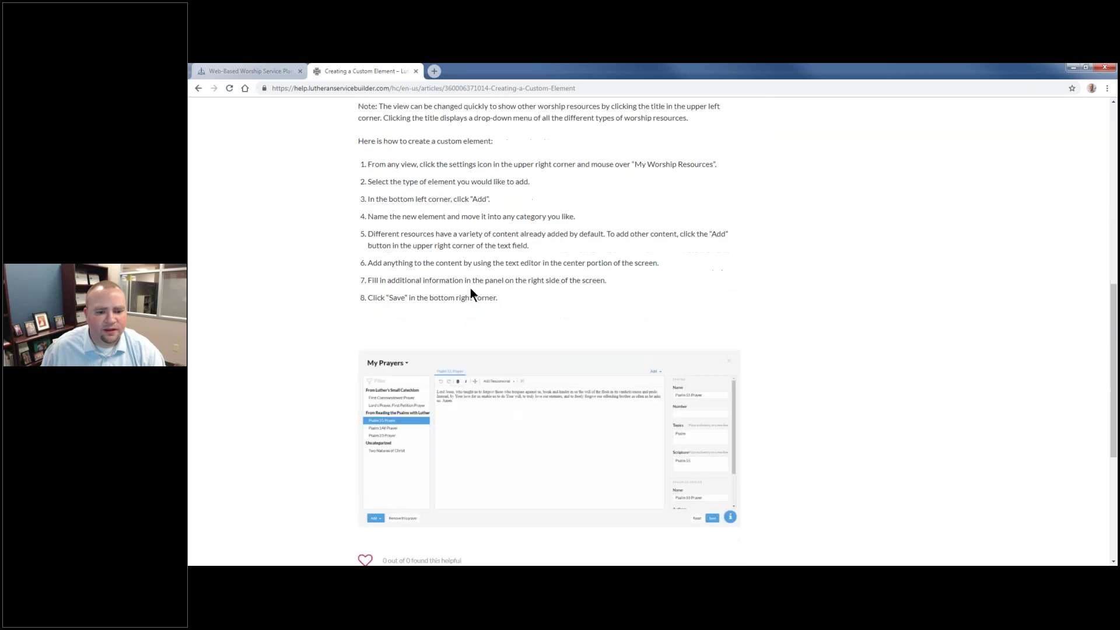
scroll(482, 306, up, 10)
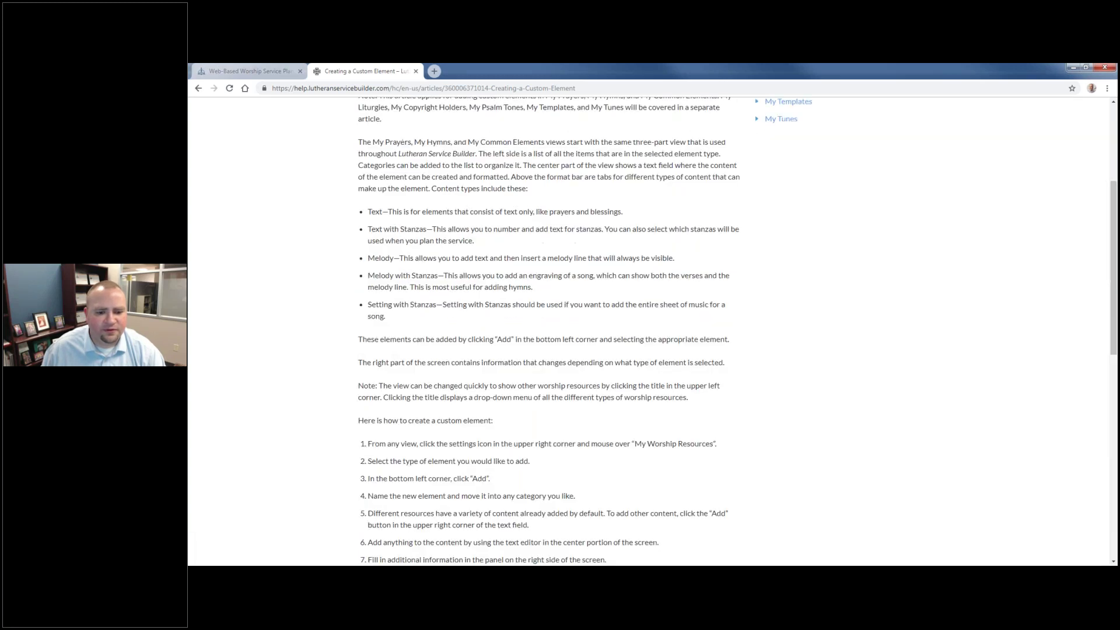
- Bring up the product home page, switch back to Lutheran Service Builder and close the help search pop-up
click(258, 70)
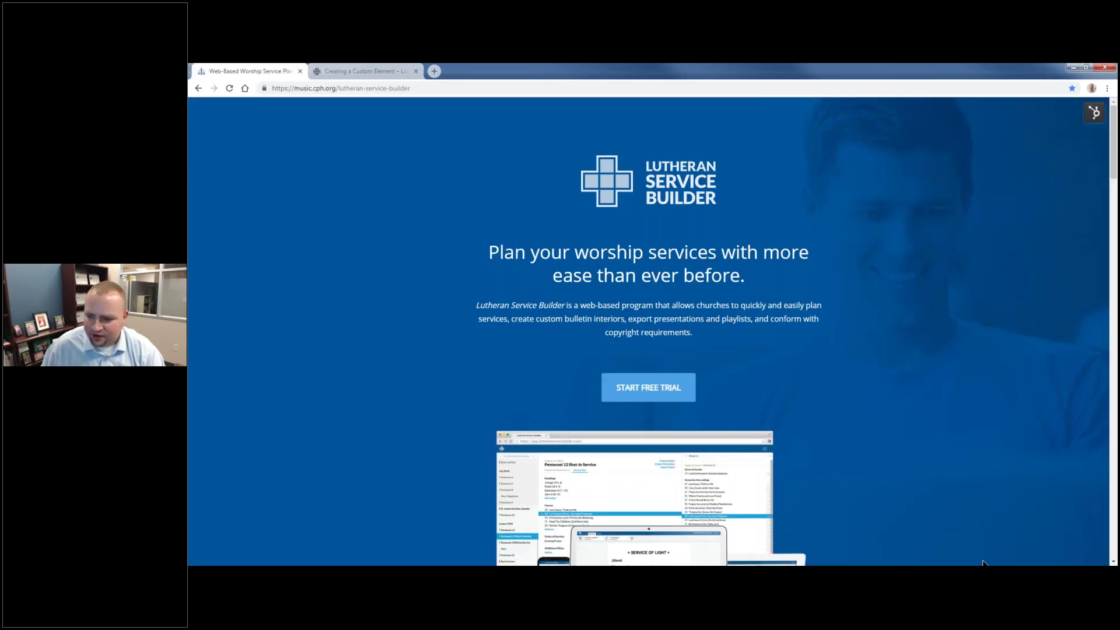
key(alt+Tab)
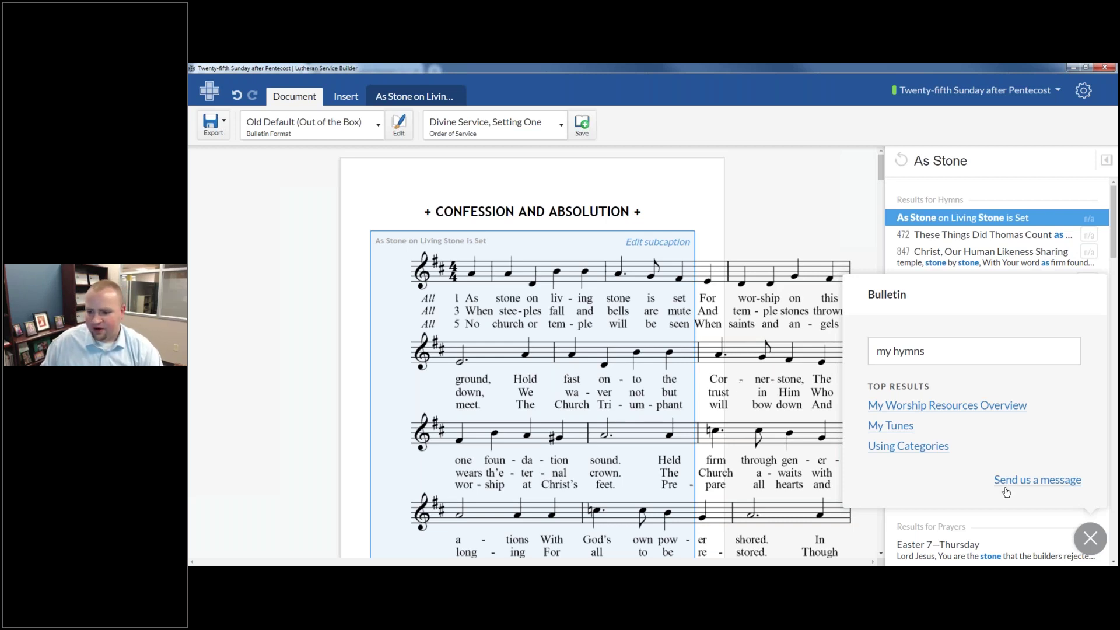
click(1088, 540)
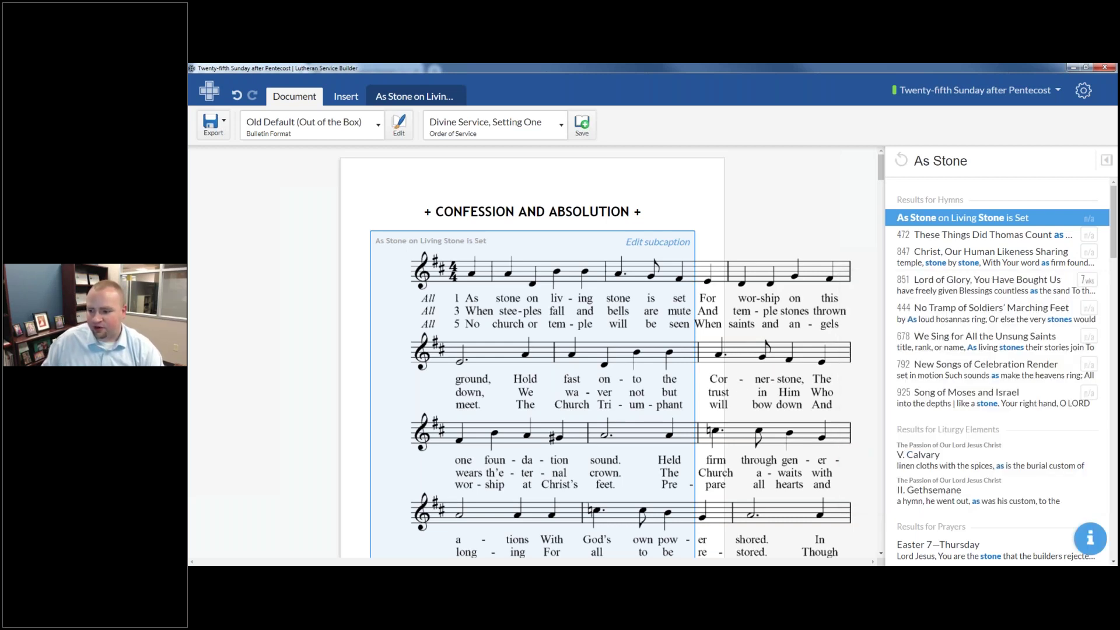
- Check the outline slide in the PowerPoint slide show and return to Lutheran Service Builder
key(alt+Tab)
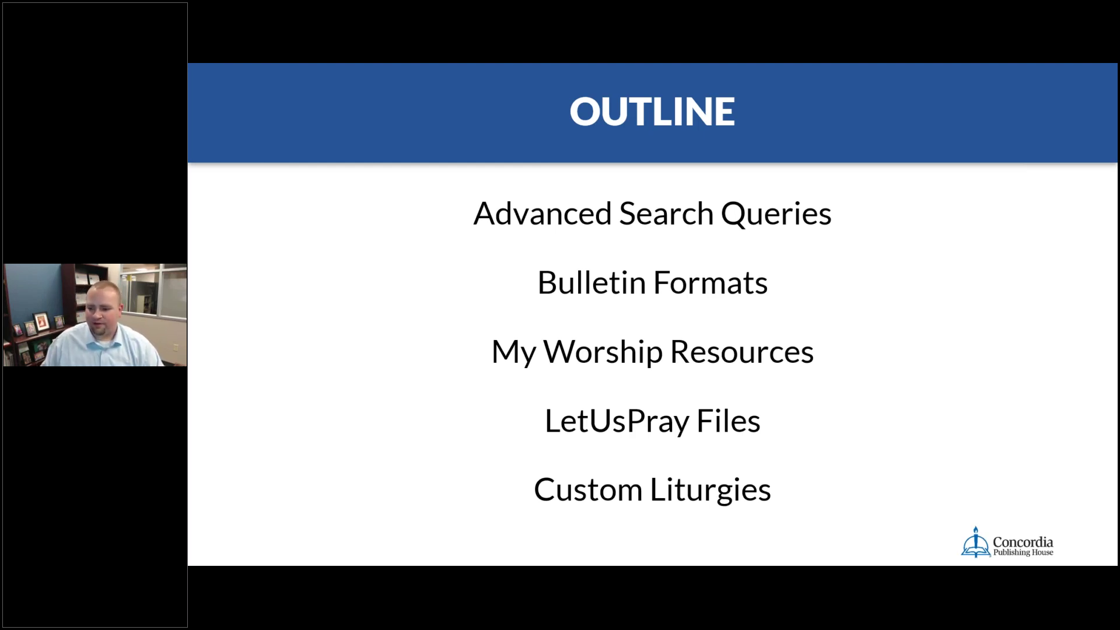
key(alt+Tab)
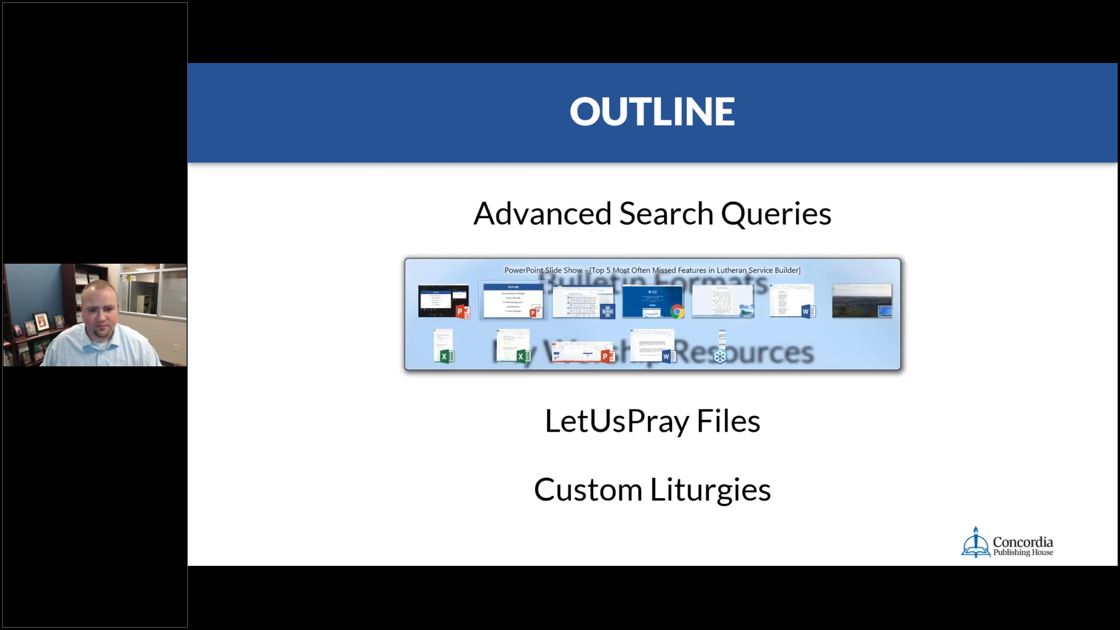
key(alt+Tab)
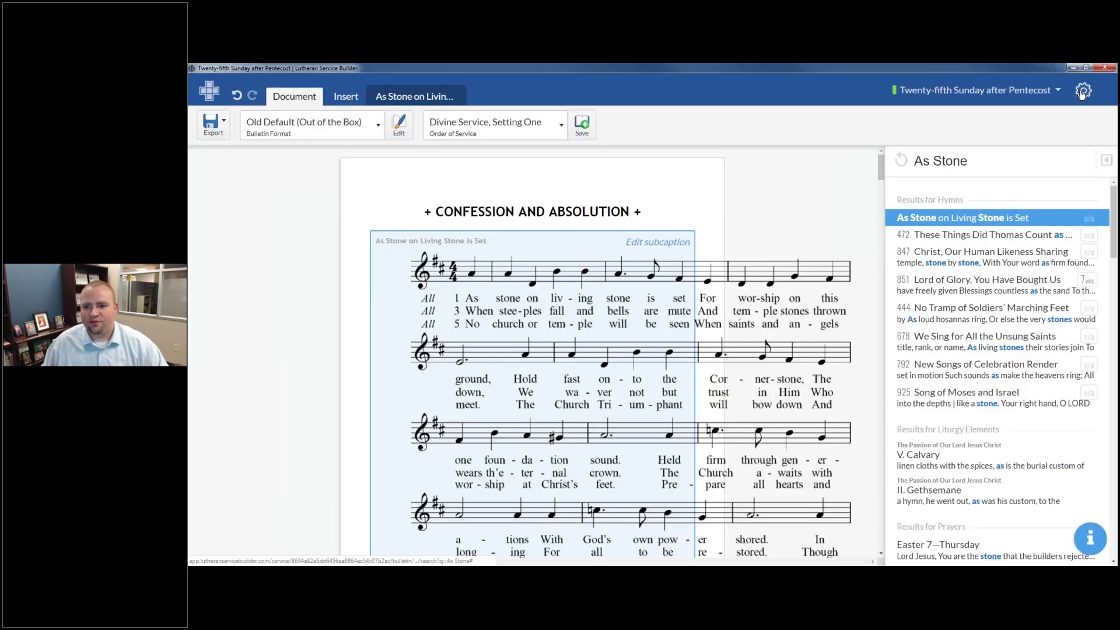
- Open My Worship Resources, go from My Prayers to My Common Elements and read through the September 23, 2018 (Series B) prayer
click(1056, 156)
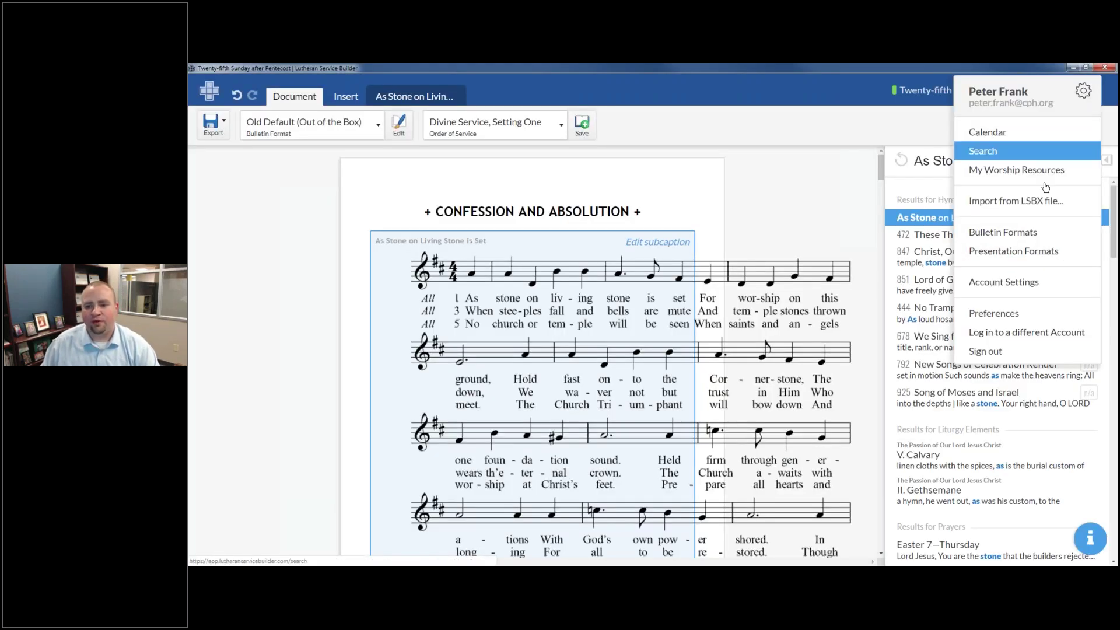
mouse_move(1026, 171)
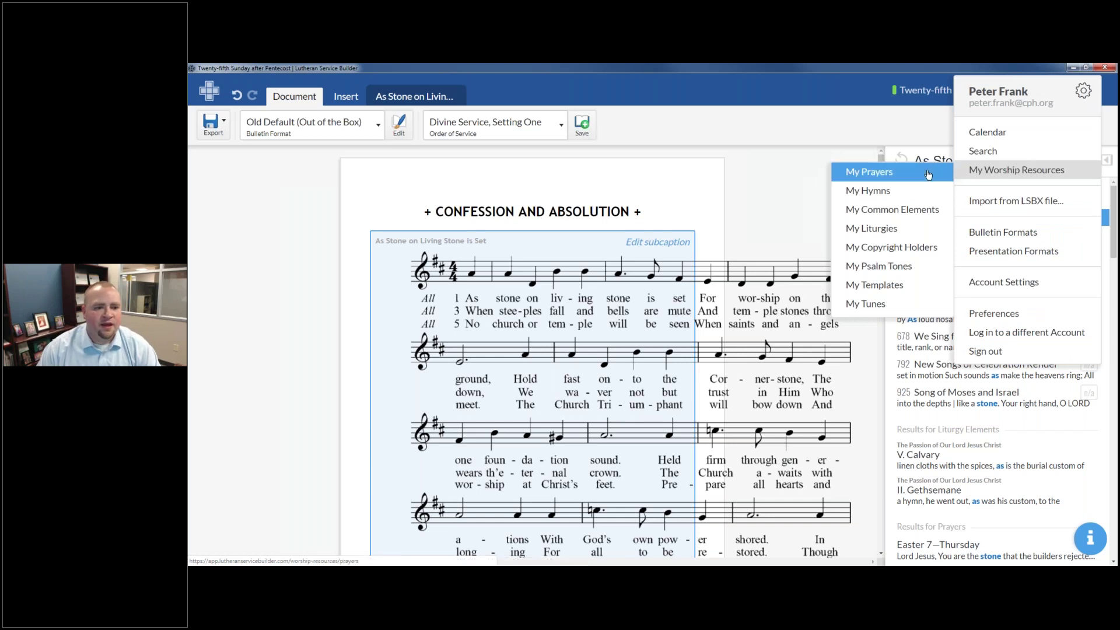
click(928, 173)
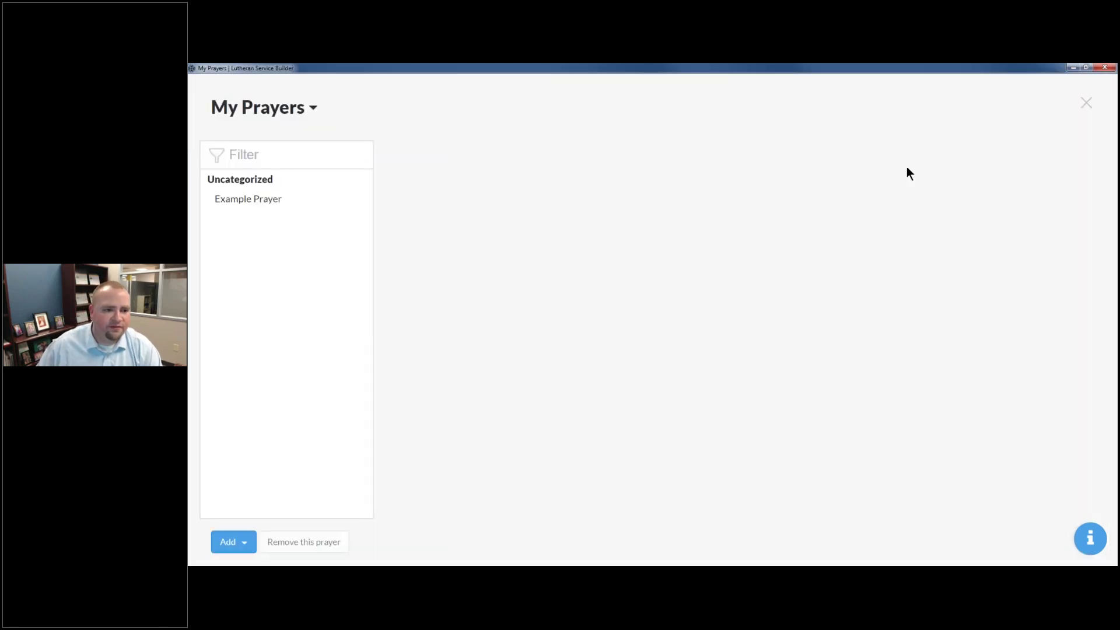
click(278, 111)
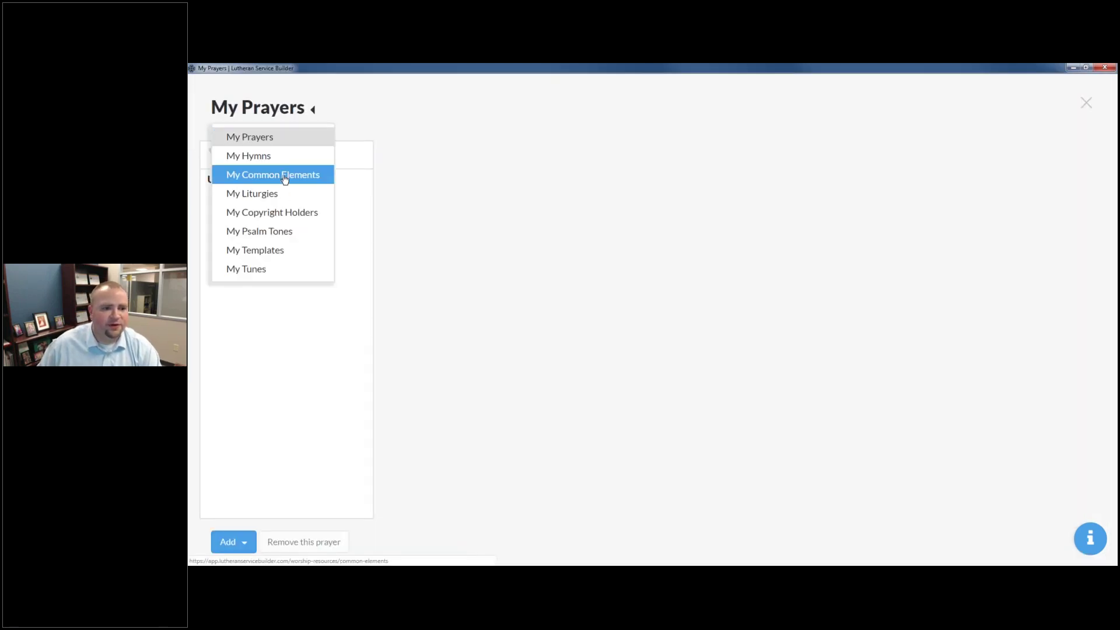
click(285, 173)
click(325, 203)
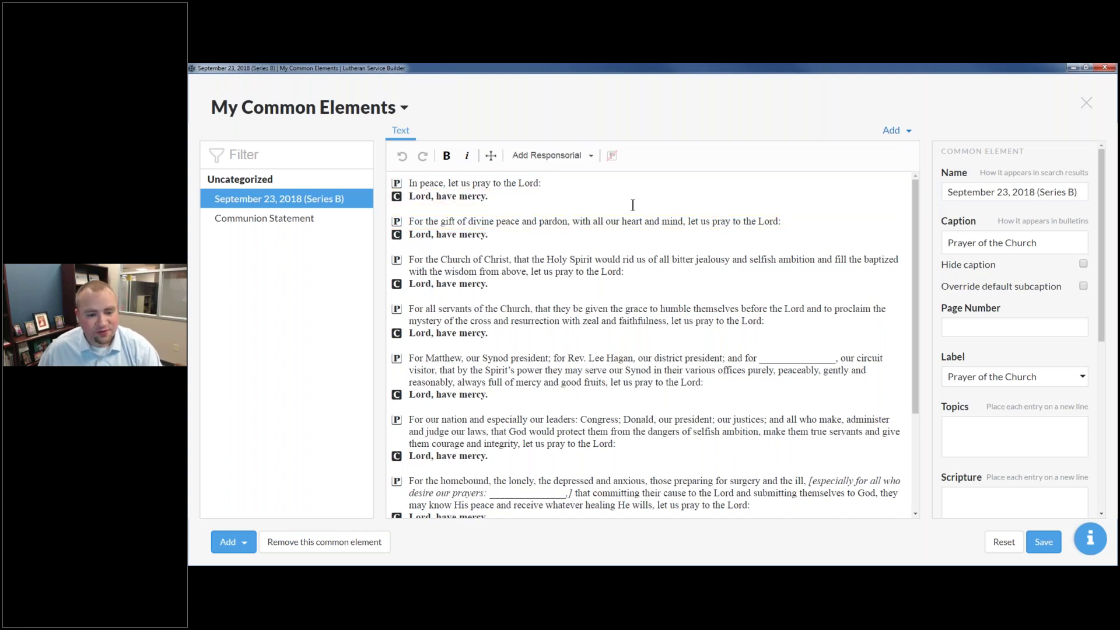
scroll(643, 199, down, 3)
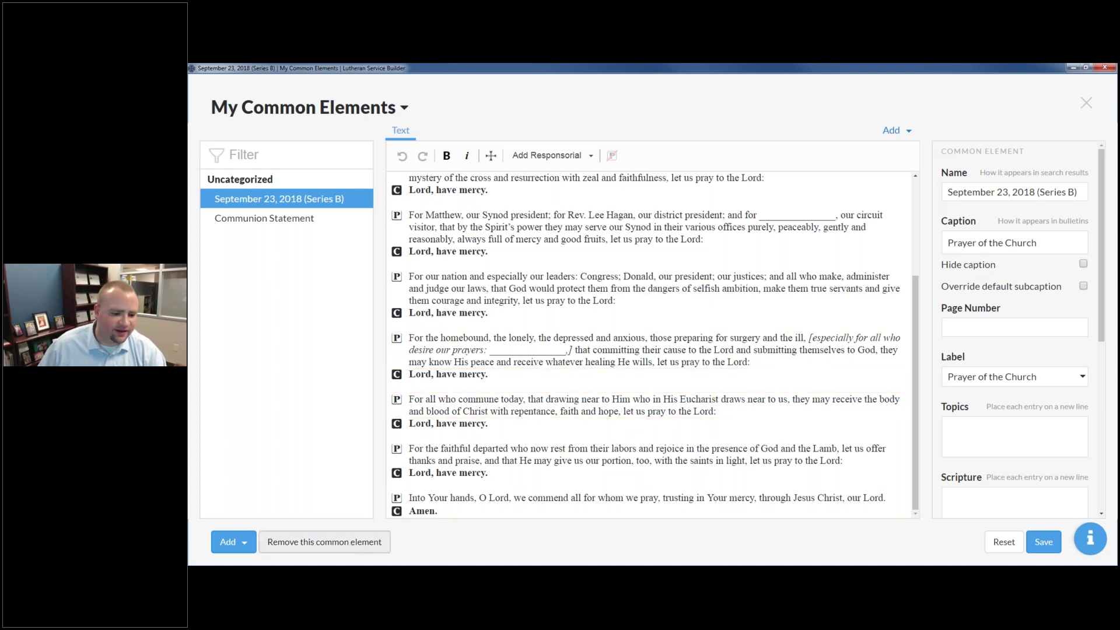
- Switch to Chrome and open the Downloads page from the Lutheran Service Builder site's footer links
key(alt+Tab)
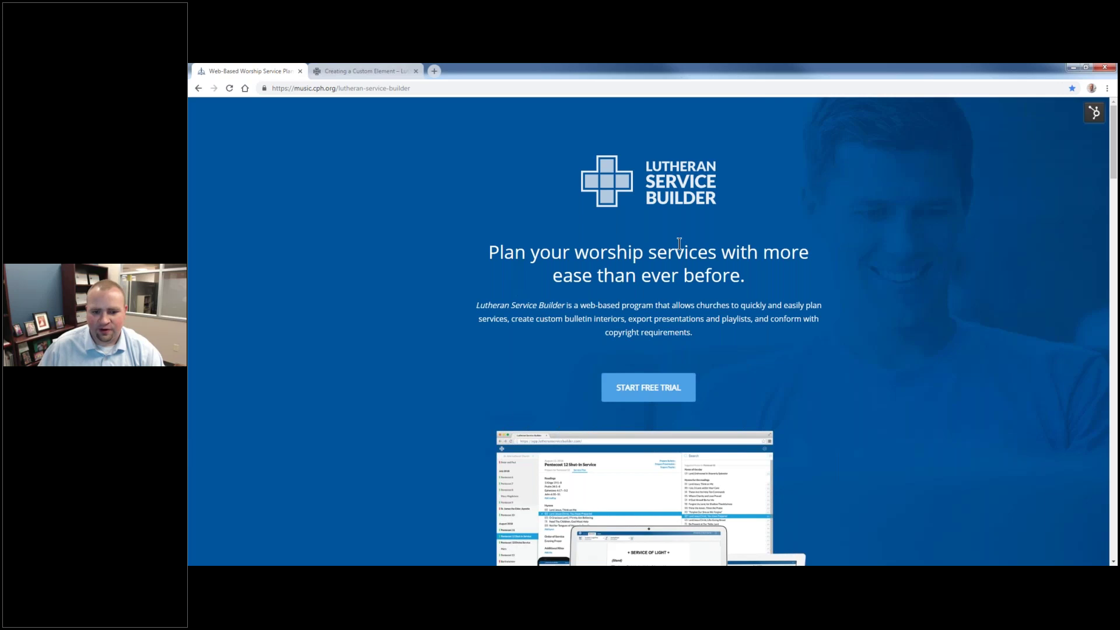
scroll(675, 243, down, 5)
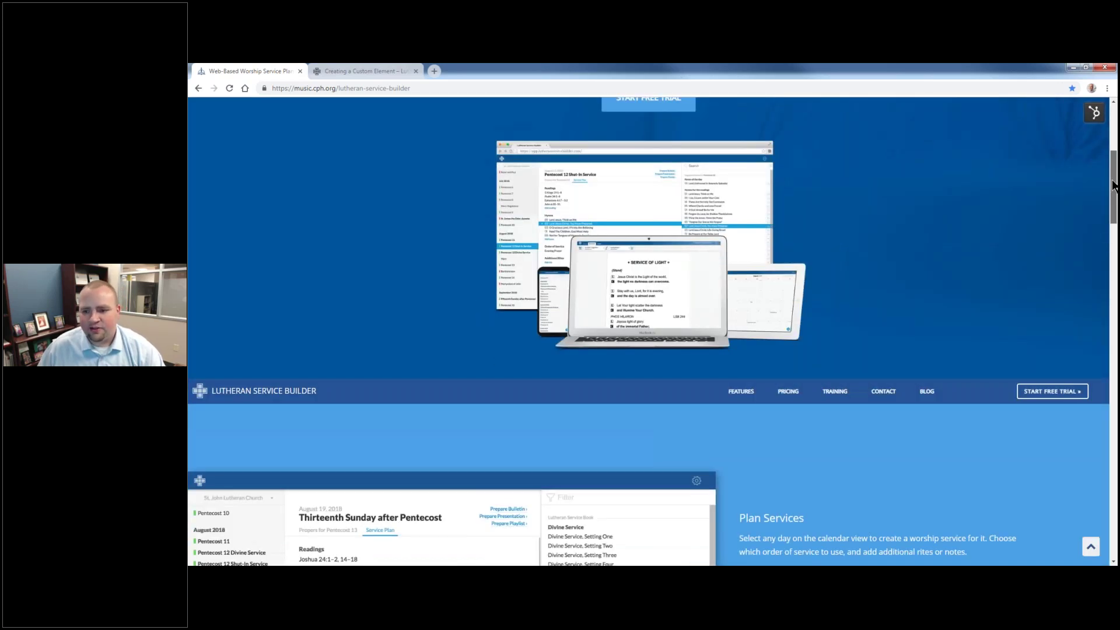
scroll(1113, 185, down, 2)
drag(1112, 283, 1112, 554)
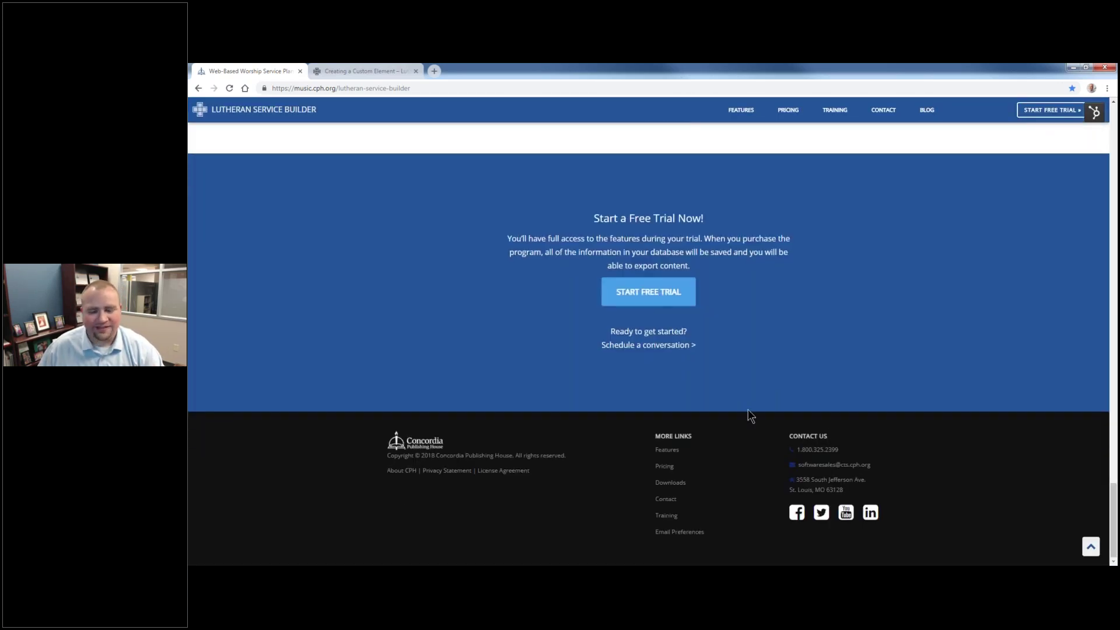
click(687, 485)
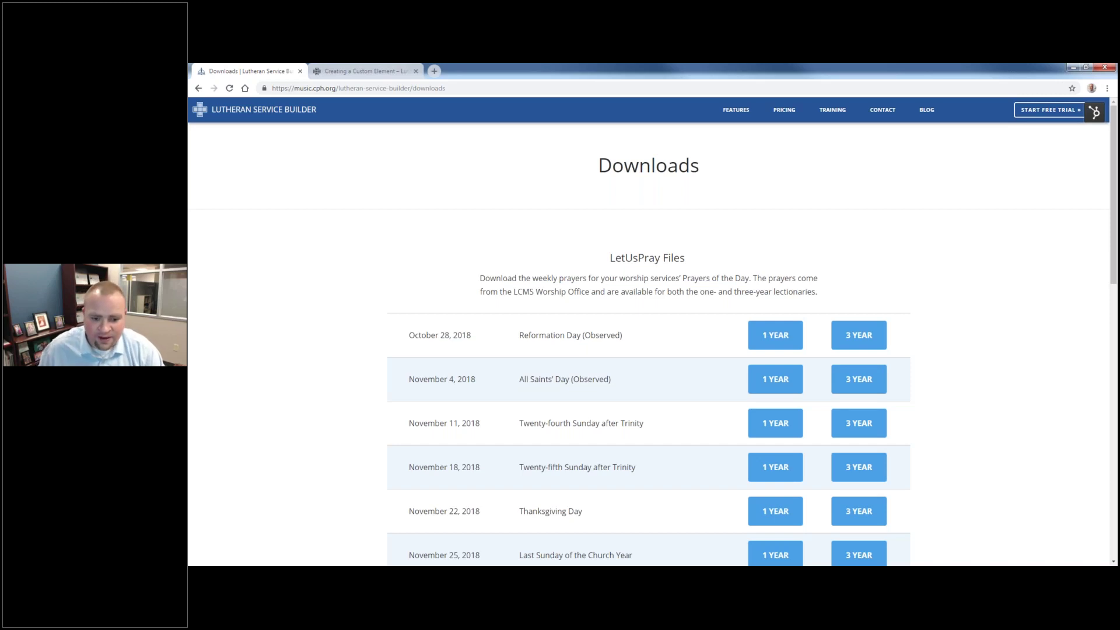
- Review the LetUsPray files list and the email notification sign-up field on the Downloads page
scroll(626, 408, down, 7)
click(525, 227)
scroll(566, 284, up, 2)
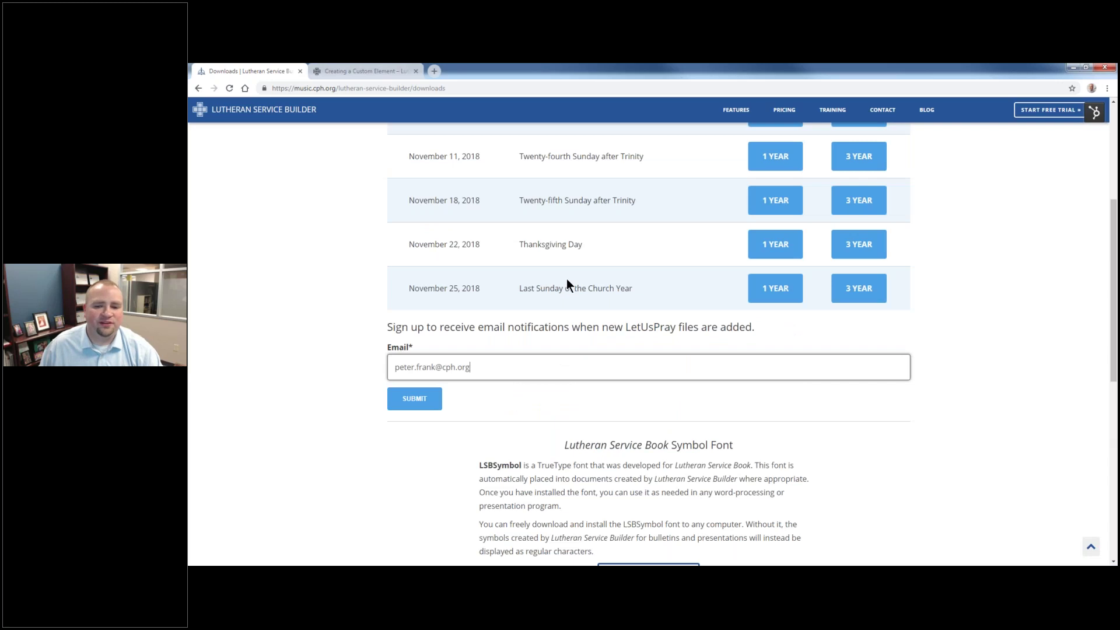
scroll(566, 284, up, 2)
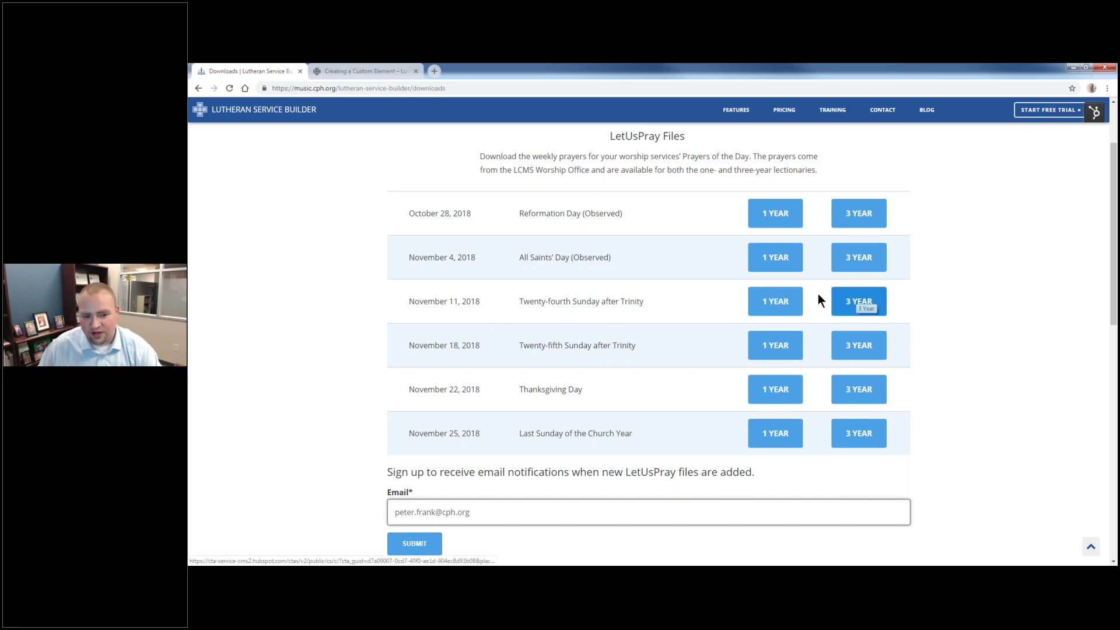
- Download the 3 Year LetUsPray file for November 11, 2018, open the zip and place its prayer file on the desktop
click(859, 306)
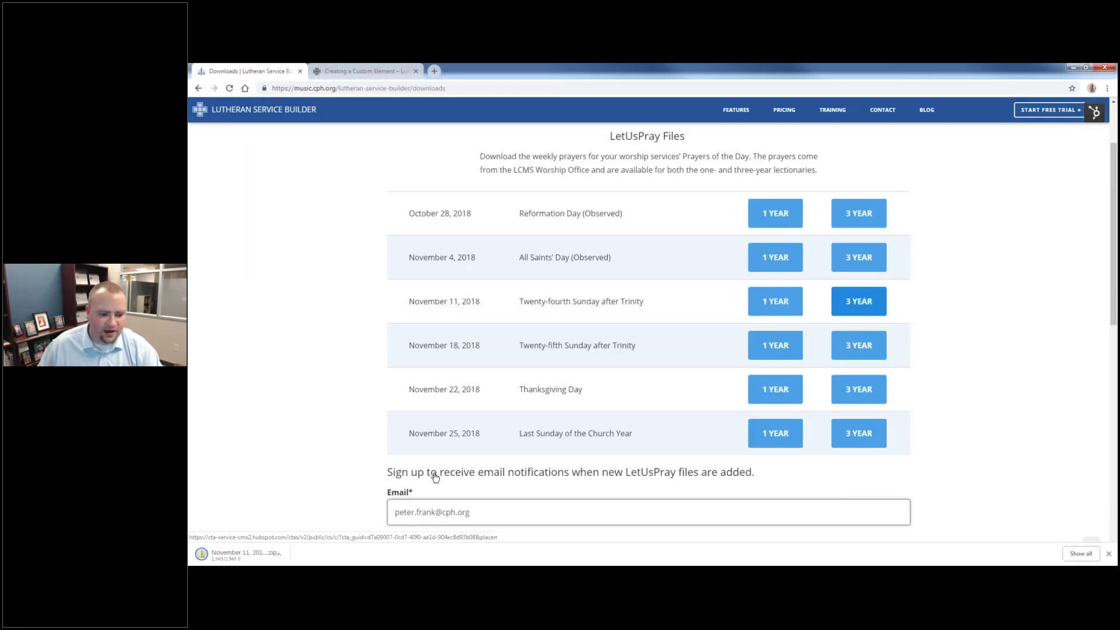
click(245, 555)
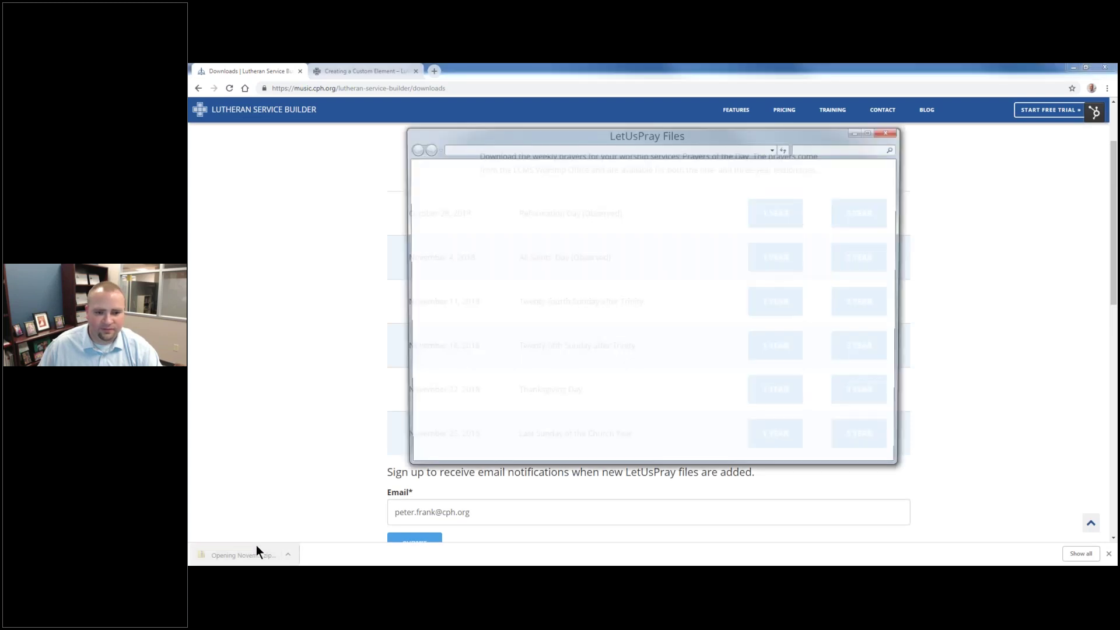
drag(593, 192, 490, 195)
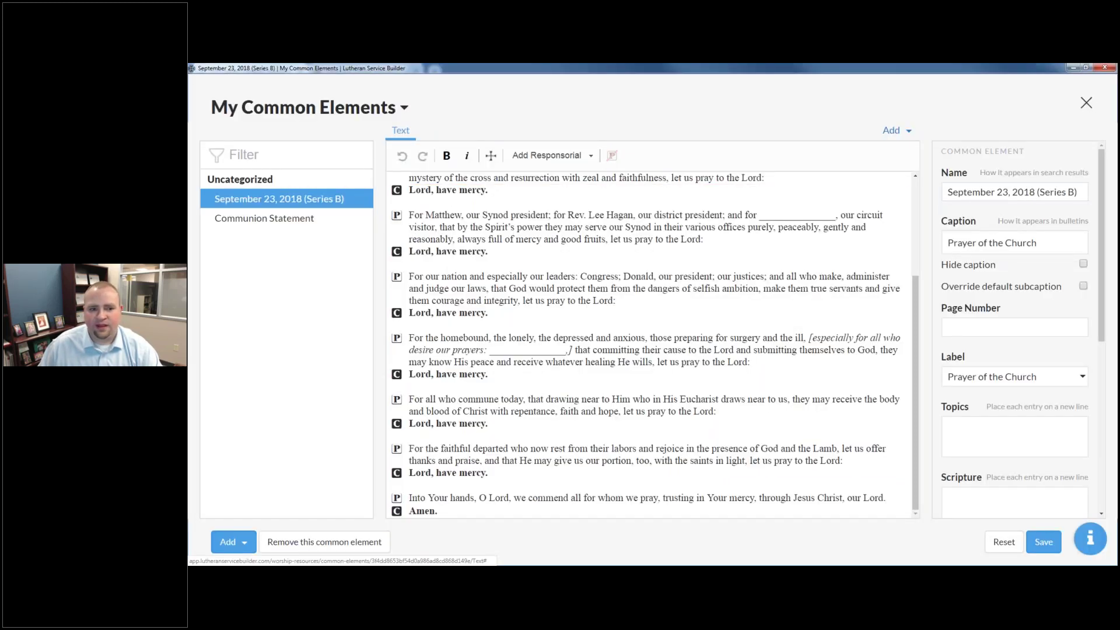
- Close My Common Elements in Lutheran Service Builder and import the November 11, 2018 (Series B) LSBX file from the desktop
click(1084, 106)
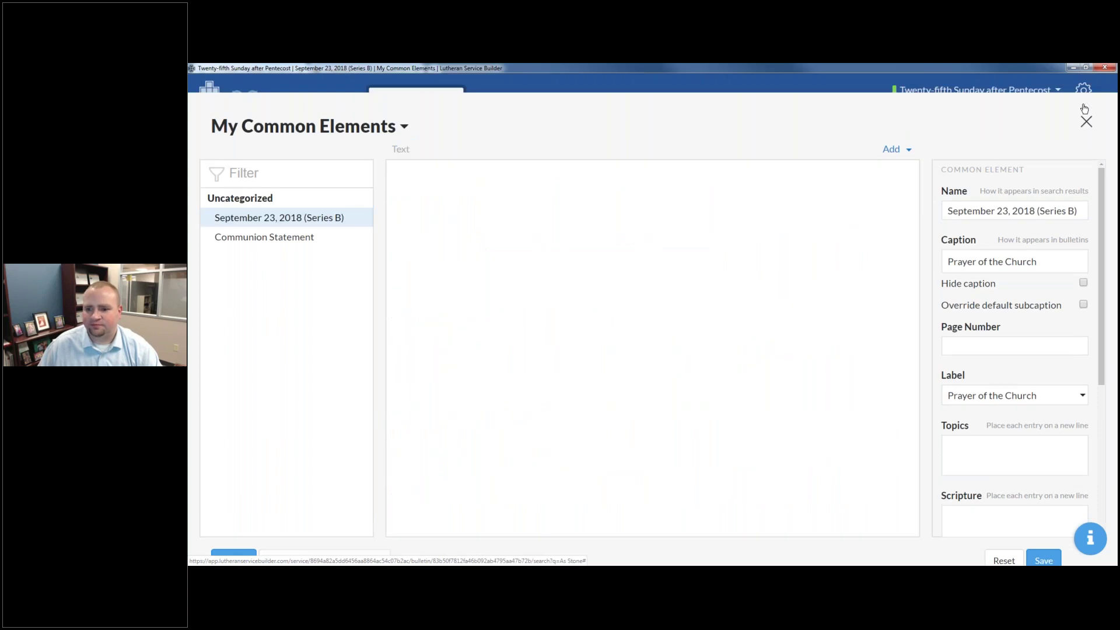
click(1083, 90)
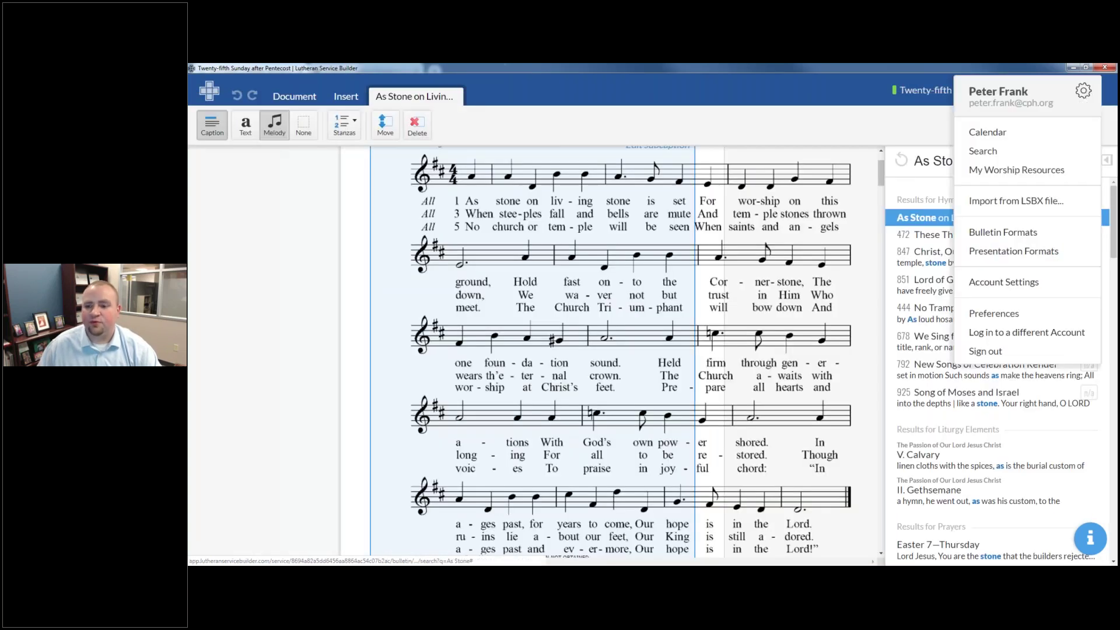
click(1050, 204)
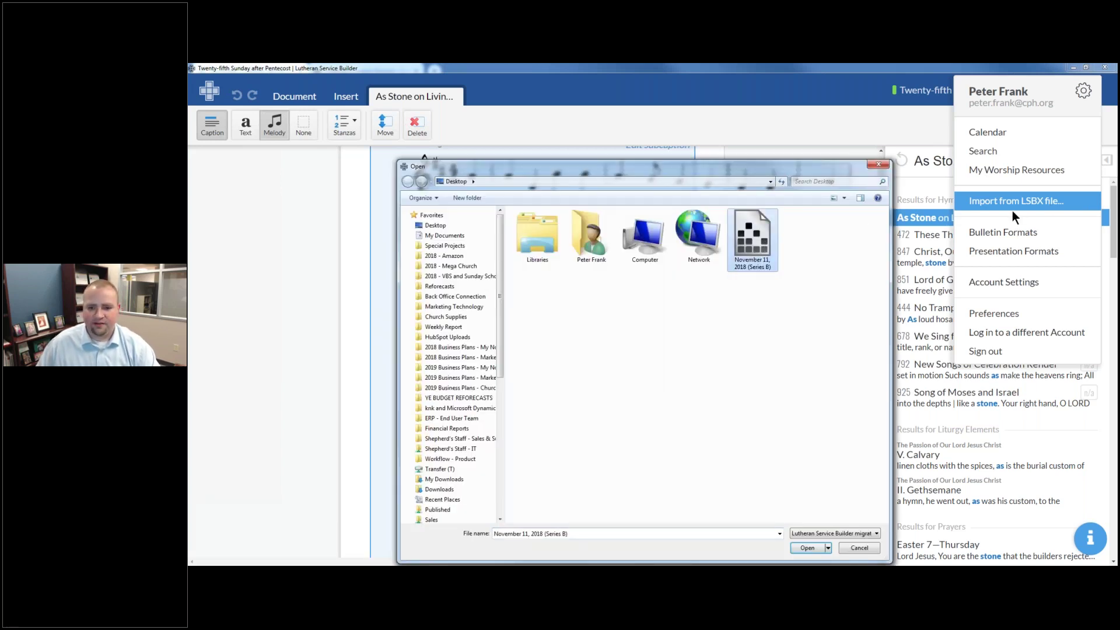
click(810, 550)
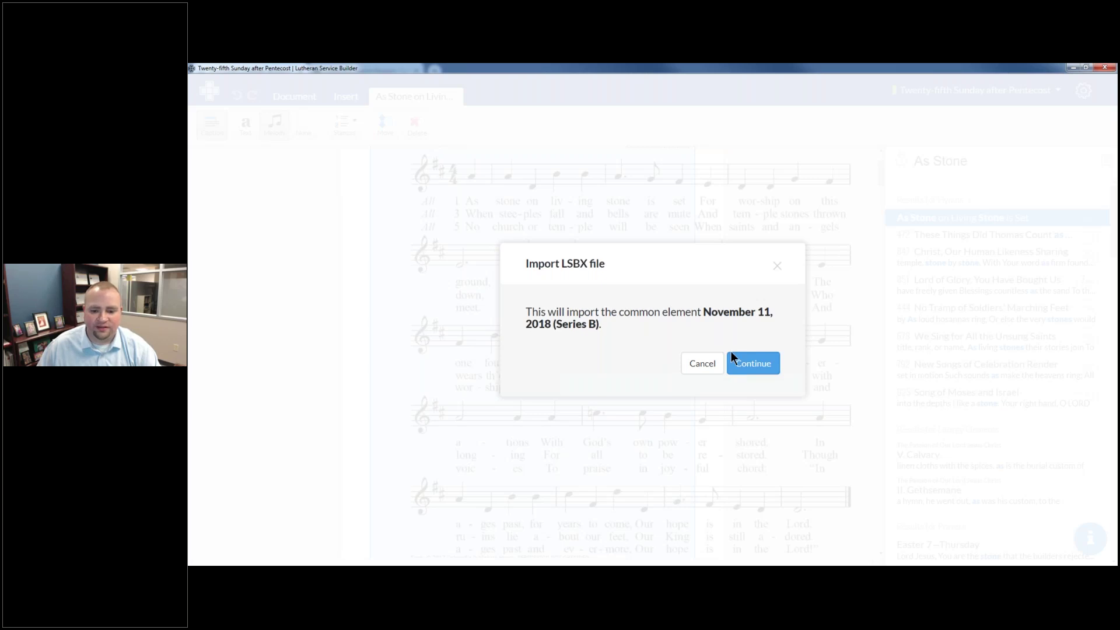
click(752, 361)
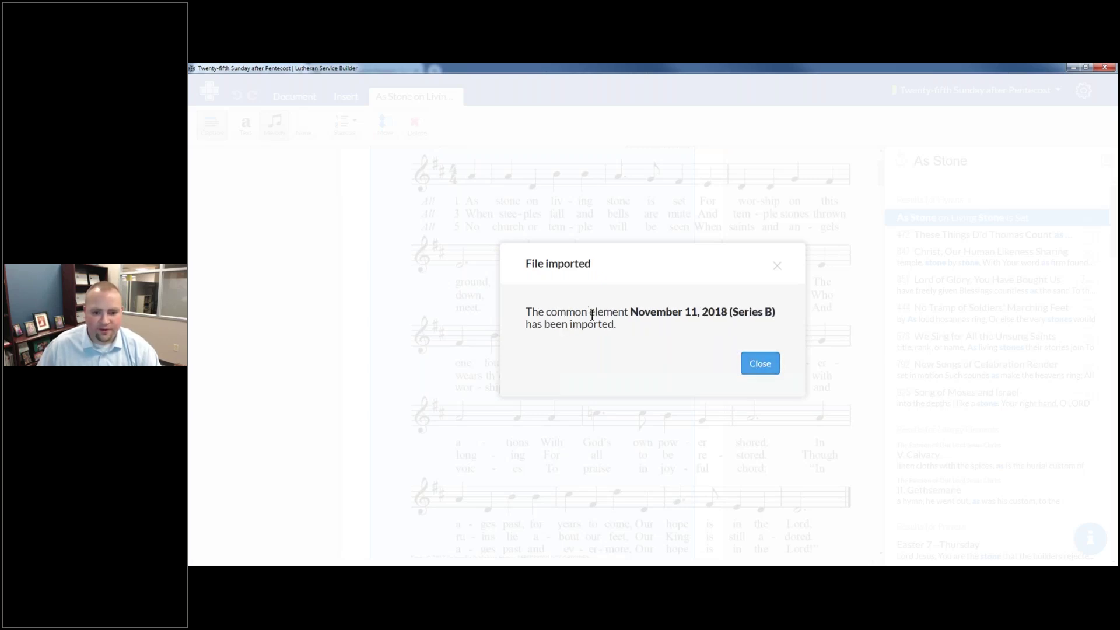
click(762, 362)
- Open the imported November 11, 2018 (Series B) element in My Common Elements and read through its full text
click(1083, 89)
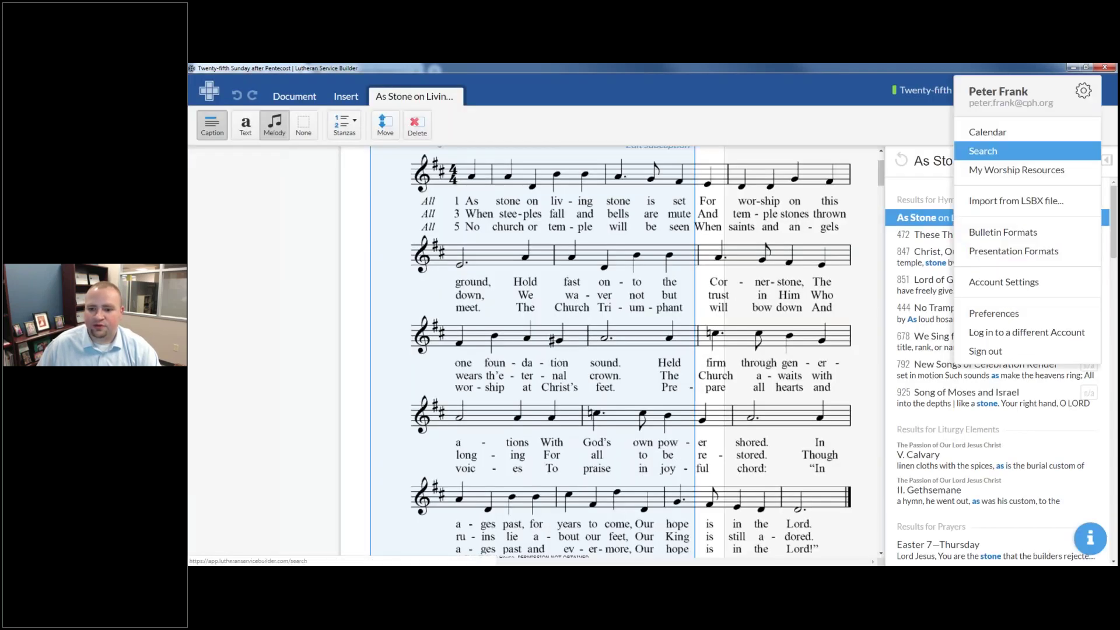
mouse_move(1026, 170)
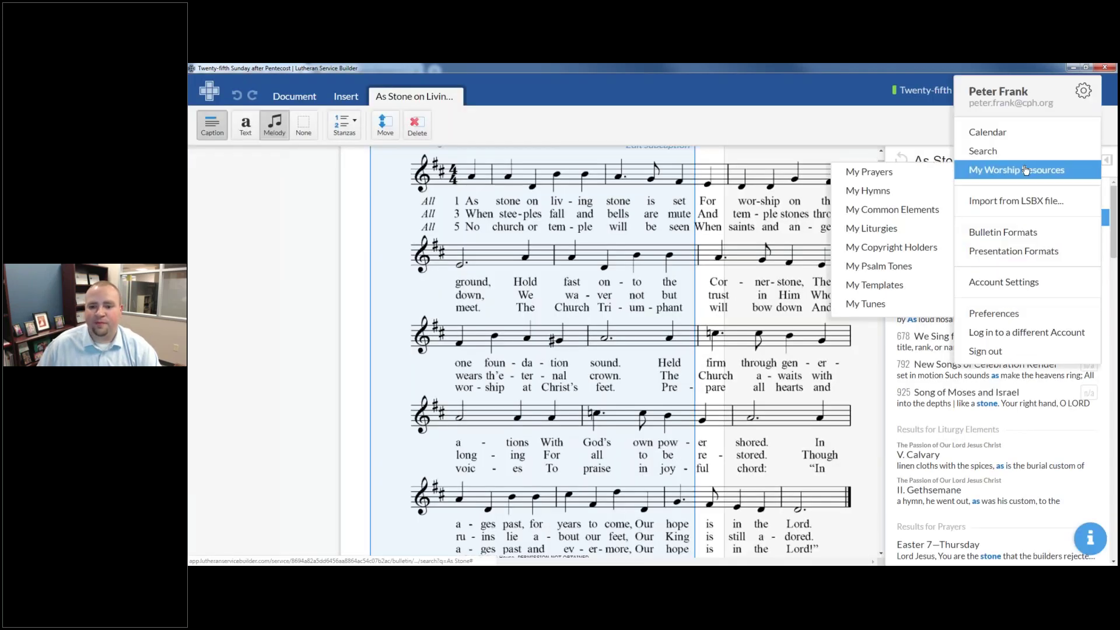
click(927, 213)
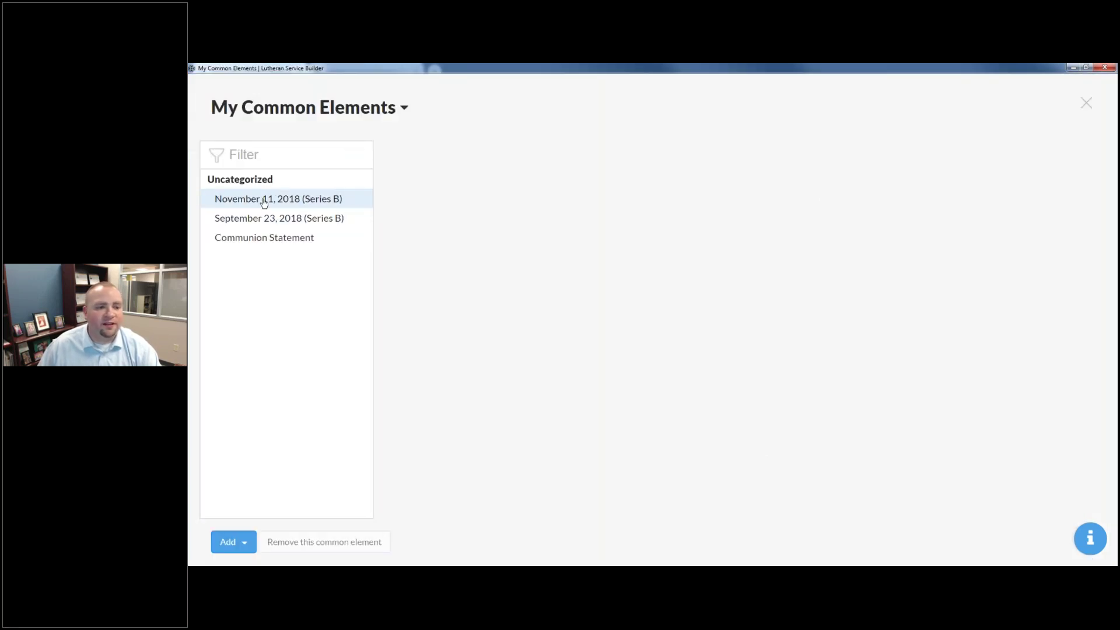
click(271, 199)
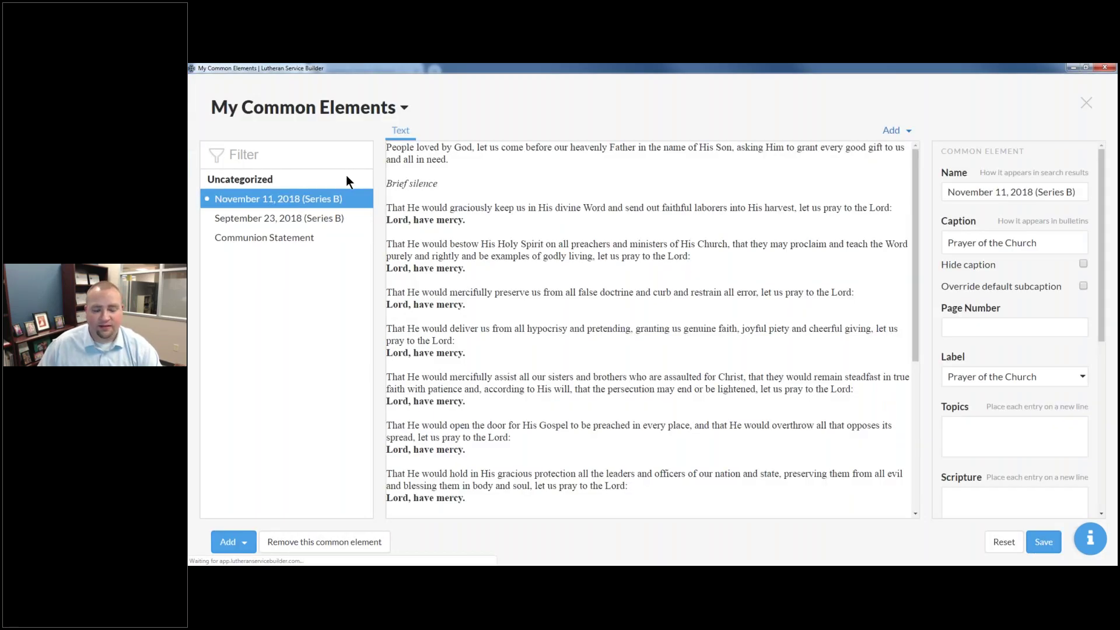
scroll(470, 222, down, 1)
scroll(470, 222, down, 10)
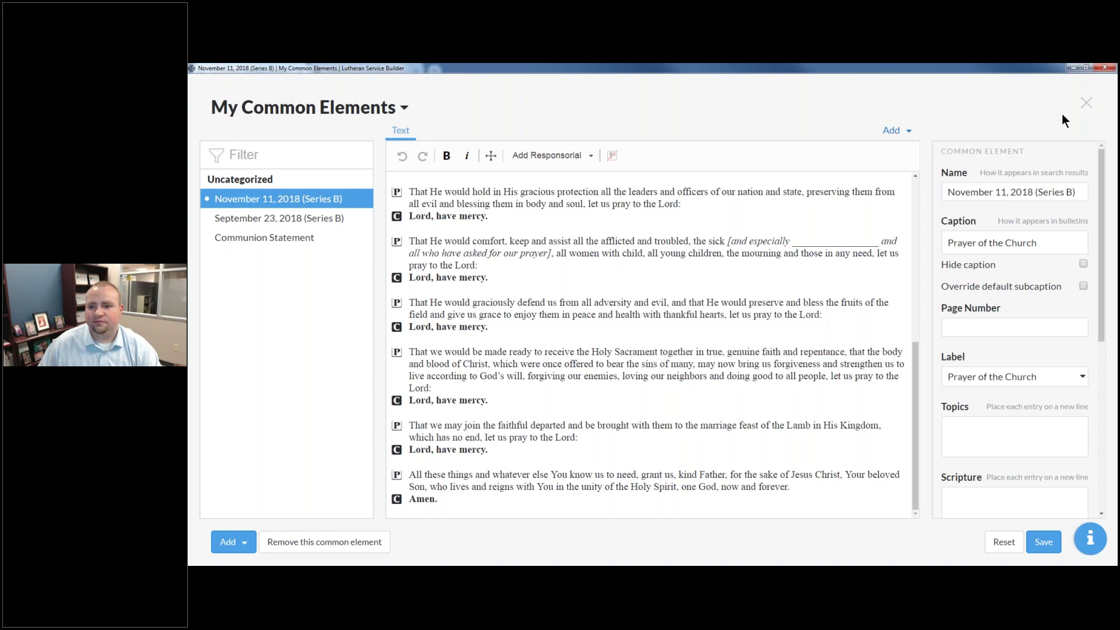
- Close My Common Elements and fill the service's Prayer of the Church with the November 11, 2018 (Series B) element, found by searching for November 11
click(1087, 105)
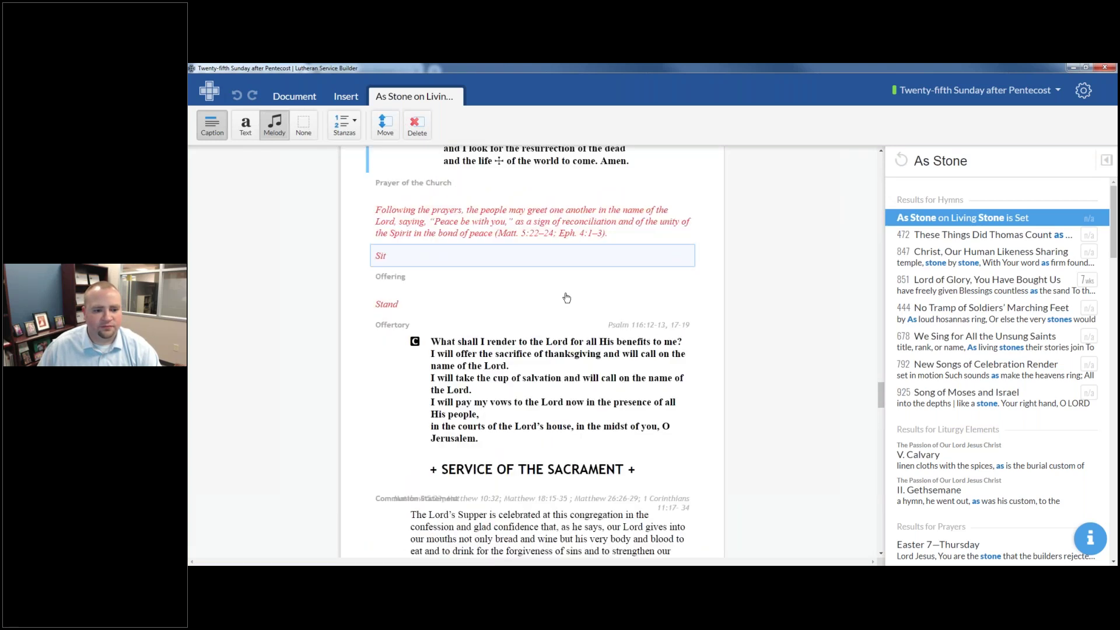
click(433, 381)
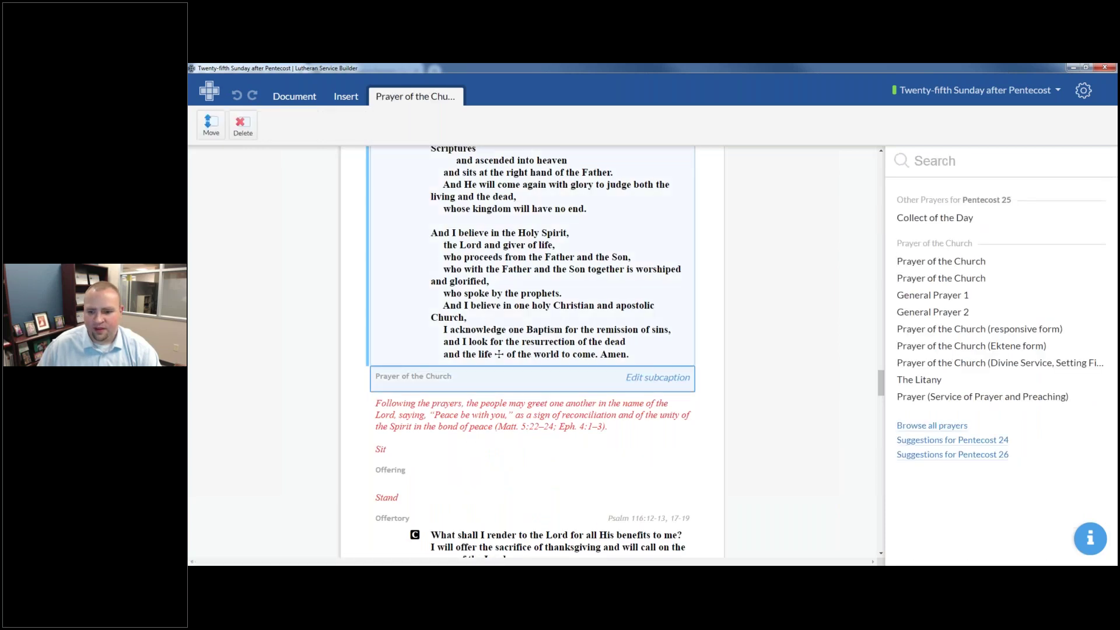
click(951, 172)
text(Novemeb)
key(BackSpace)
key(BackSpace)
text(11)
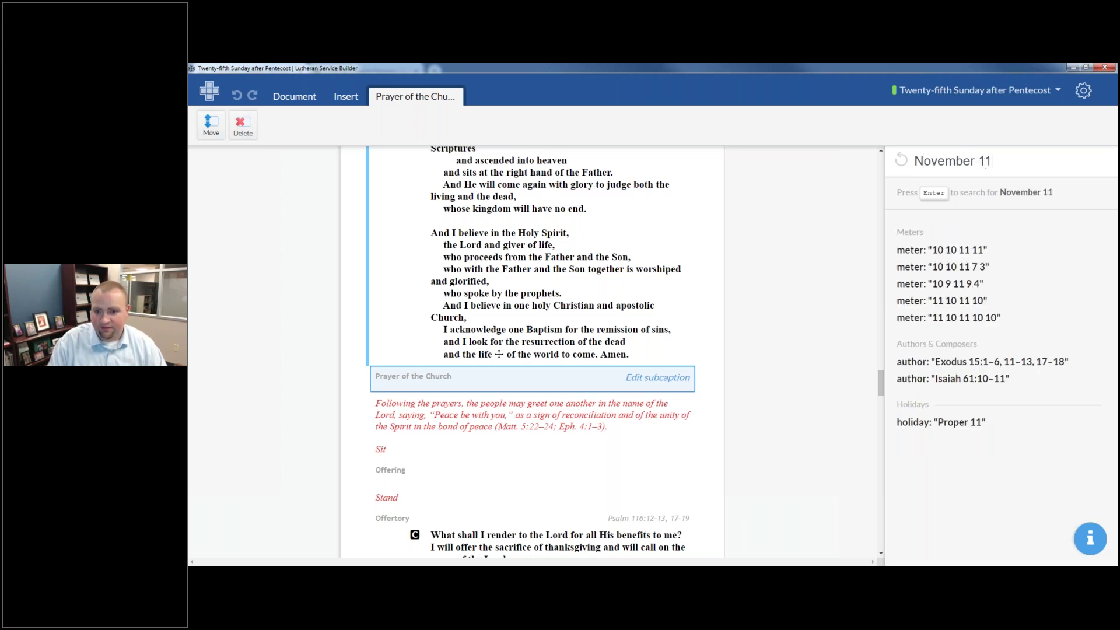
key(Return)
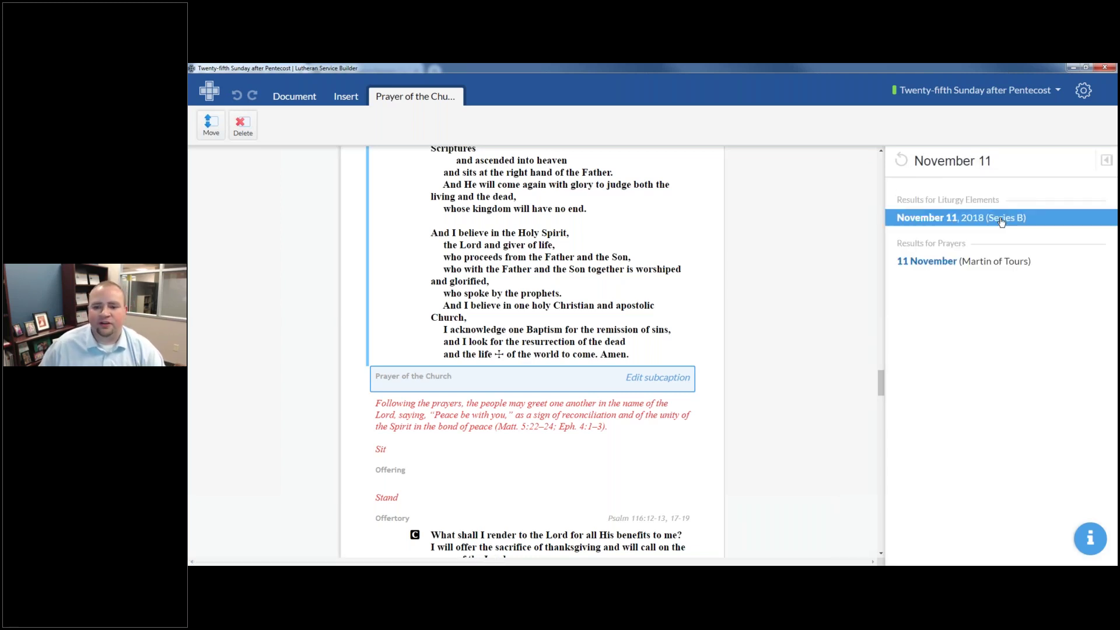
scroll(591, 362, down, 3)
scroll(591, 362, down, 5)
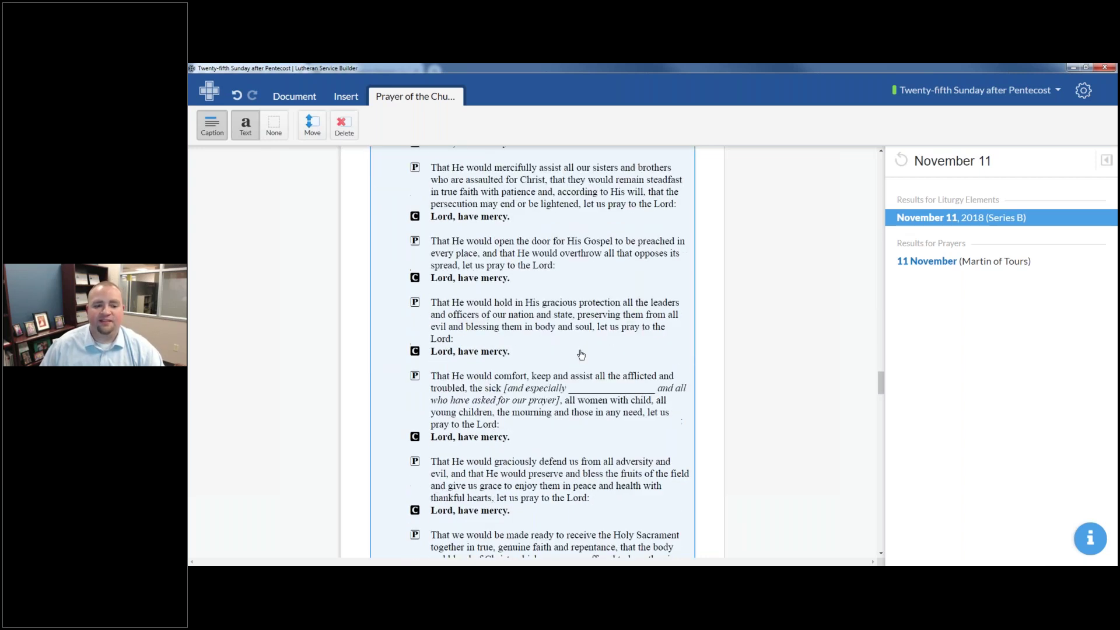
scroll(583, 362, down, 6)
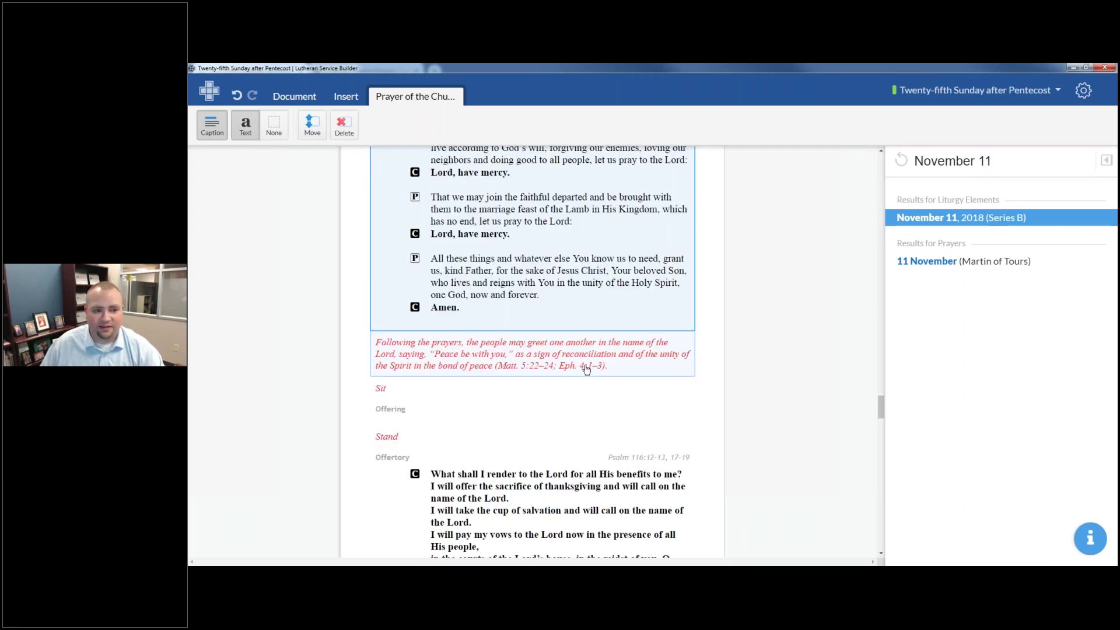
scroll(586, 369, up, 8)
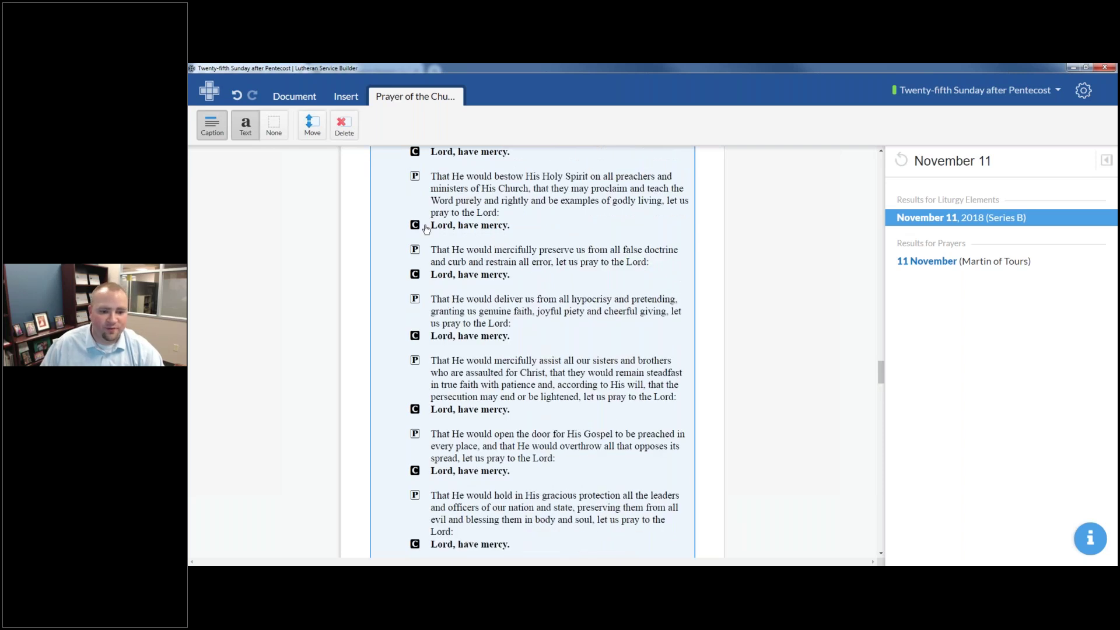
- Switch the bulletin format to Pastor's Version and look over the Prayer of the Church in that format
click(294, 96)
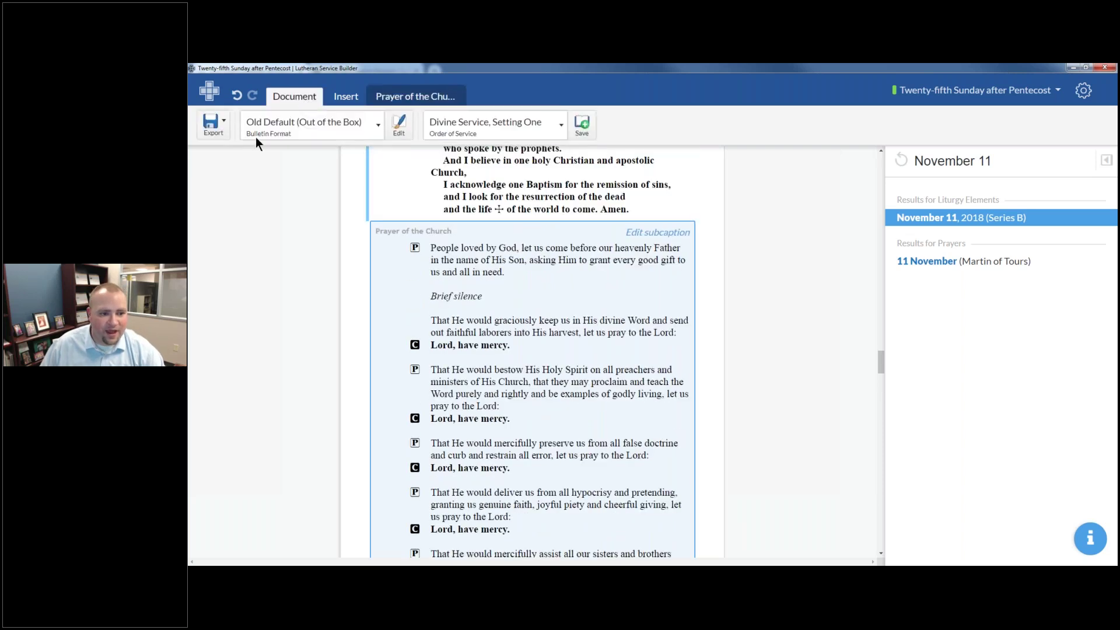
click(291, 132)
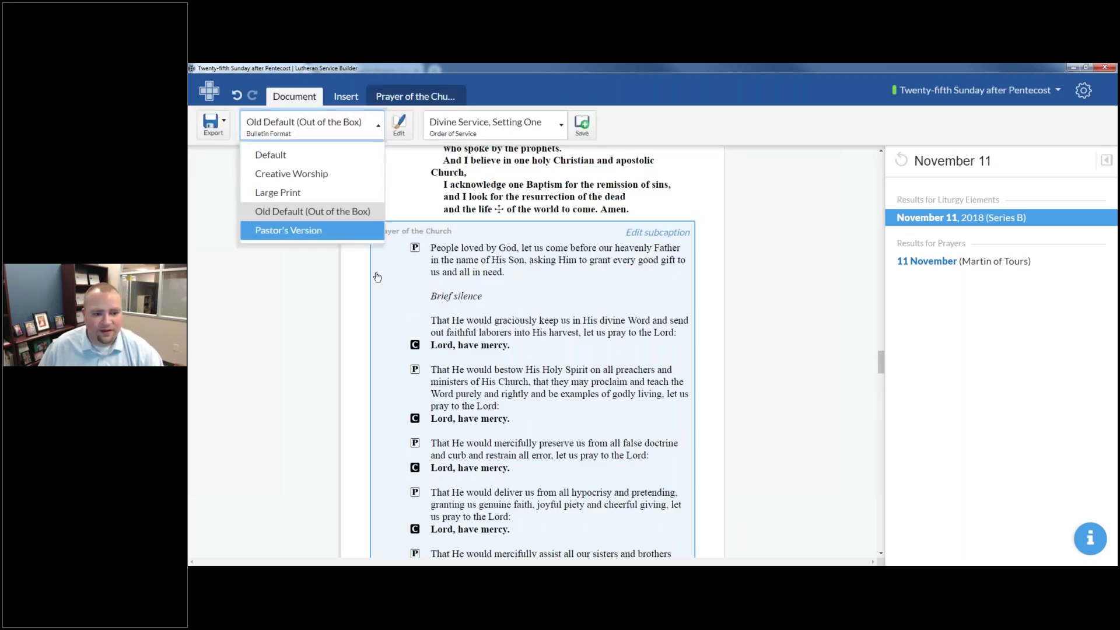
key(Return)
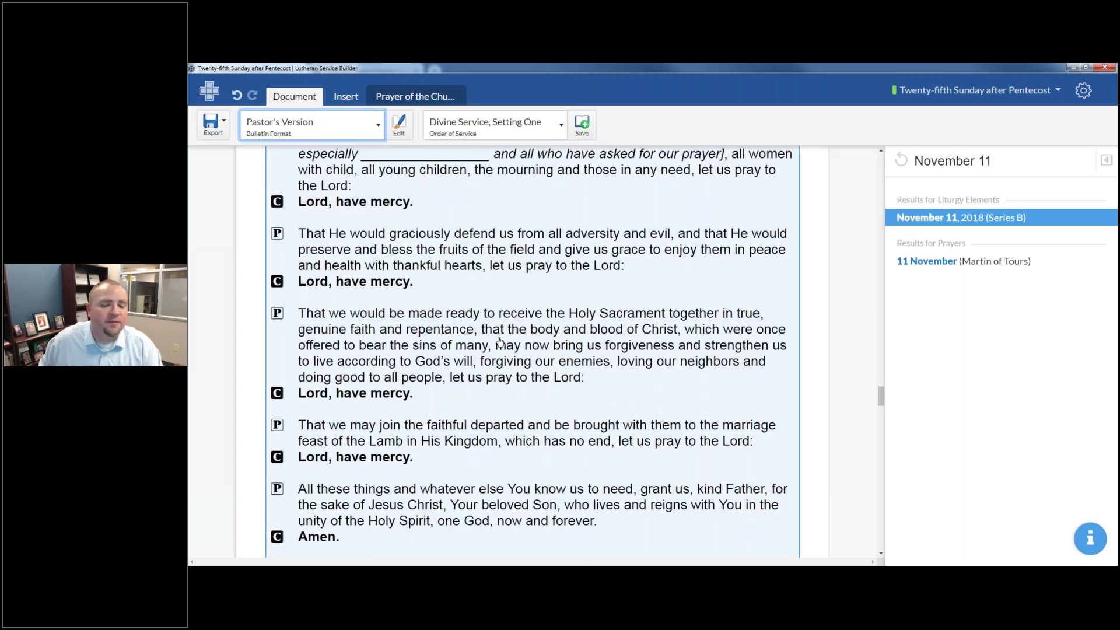
scroll(488, 331, up, 3)
scroll(488, 331, up, 2)
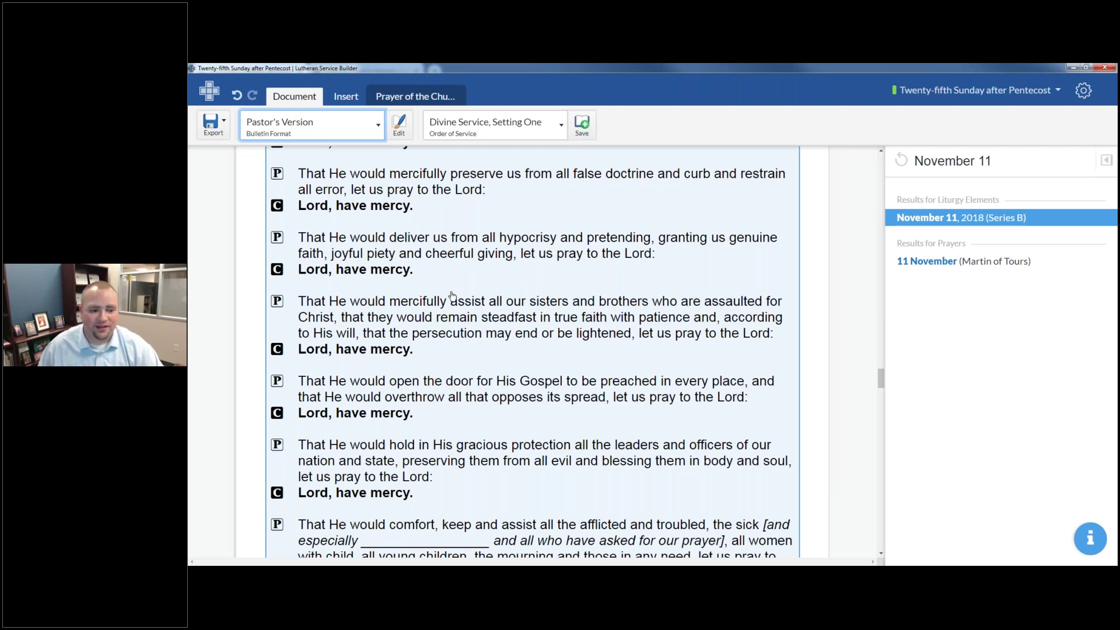
scroll(452, 295, up, 10)
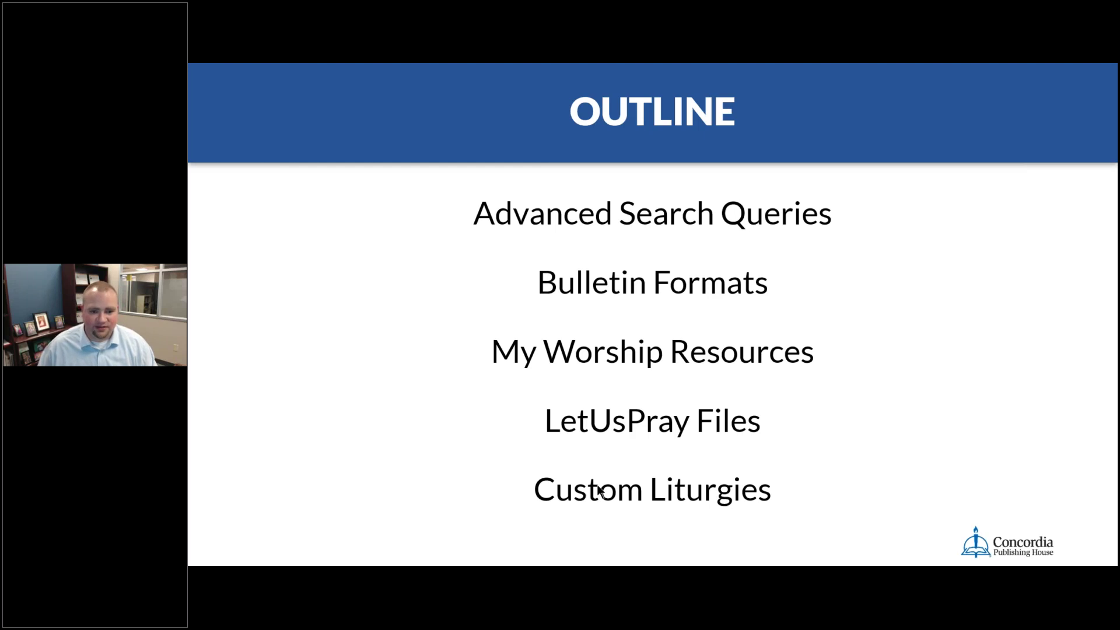
- Switch back to Lutheran Service Builder and select the Communion Statement that follows the Offertory in the service
key(alt+Tab)
key(alt+Tab)
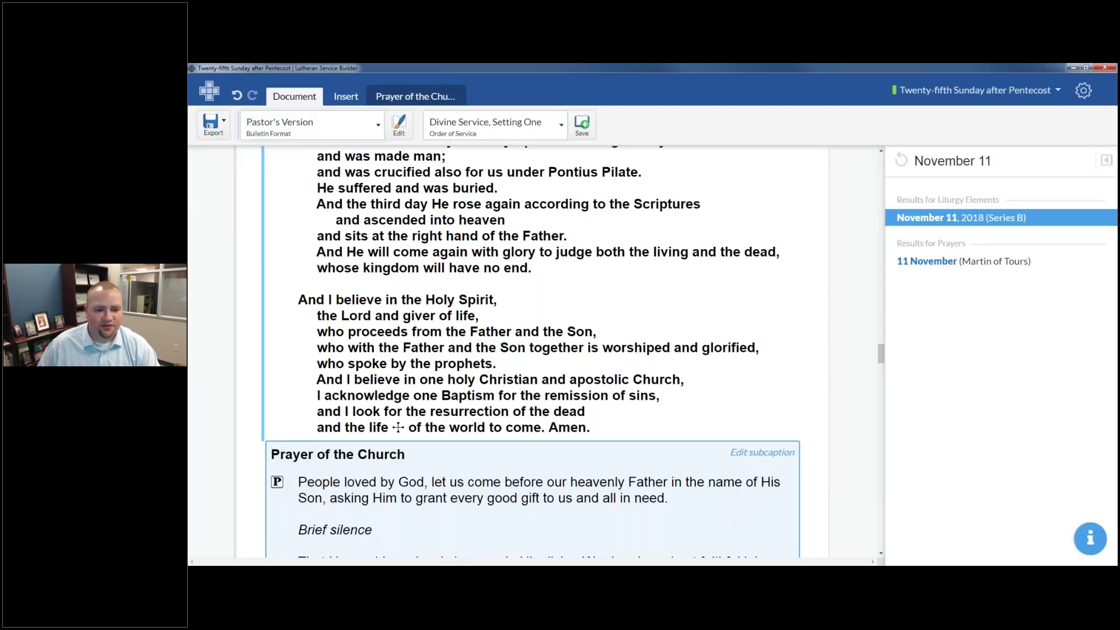
scroll(551, 297, down, 5)
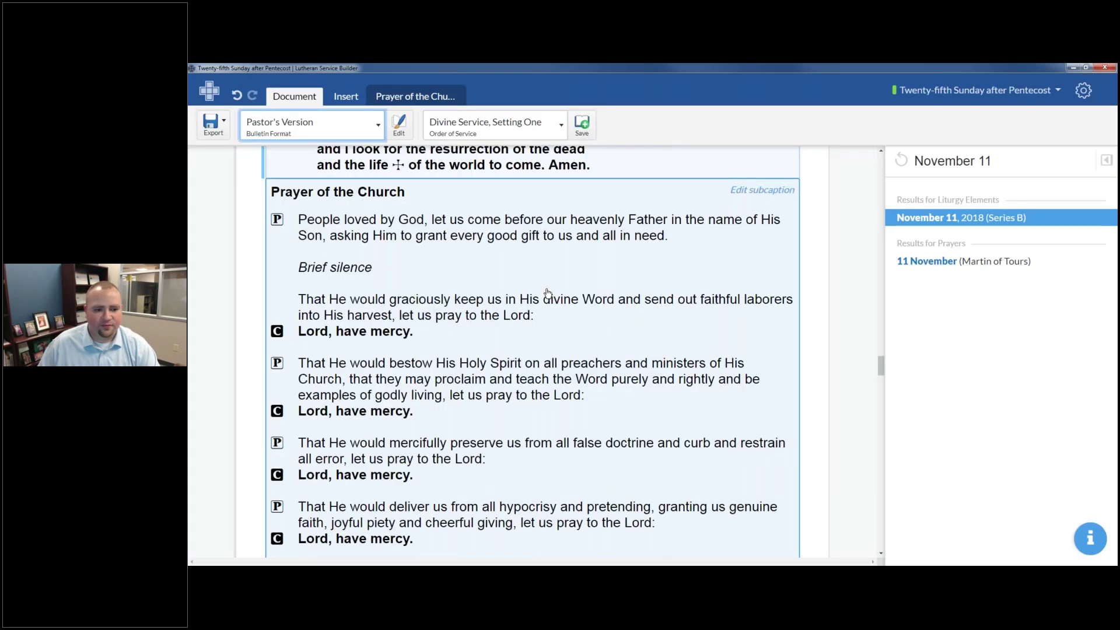
scroll(547, 293, down, 10)
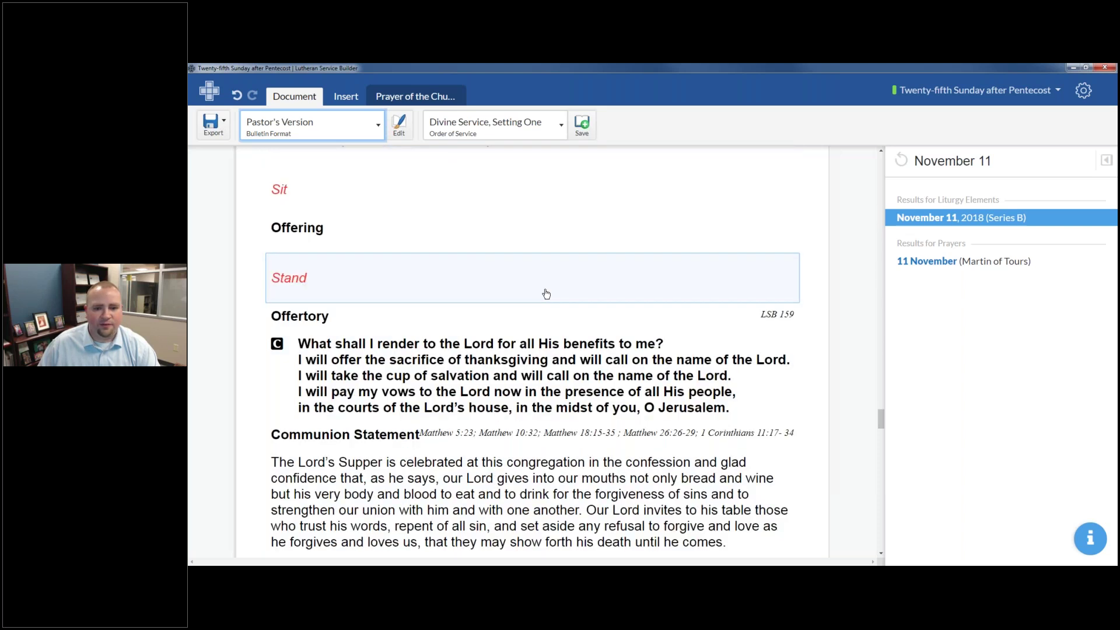
scroll(480, 271, down, 5)
click(481, 271)
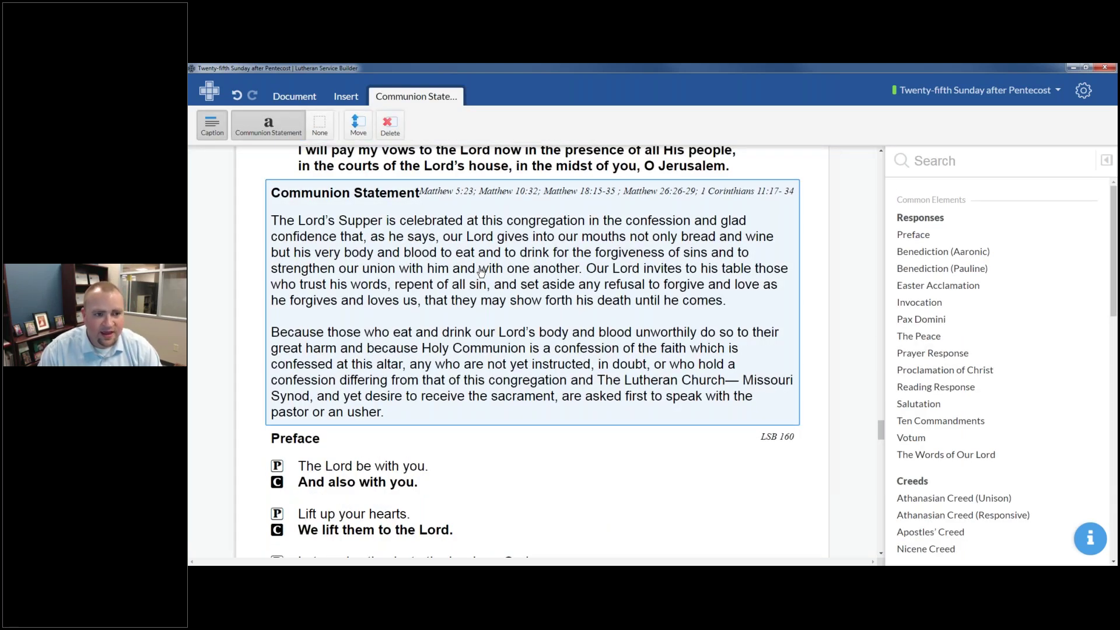
- Save the service as a custom order of service named "Divine Service, Setting One - Custom Nov 7"
click(294, 96)
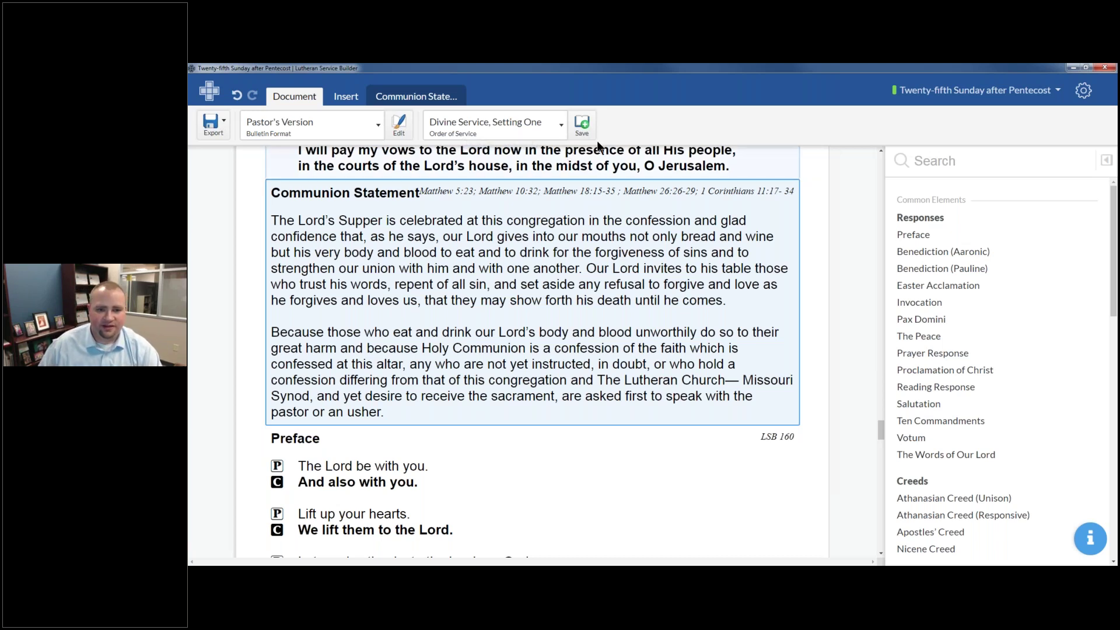
click(587, 127)
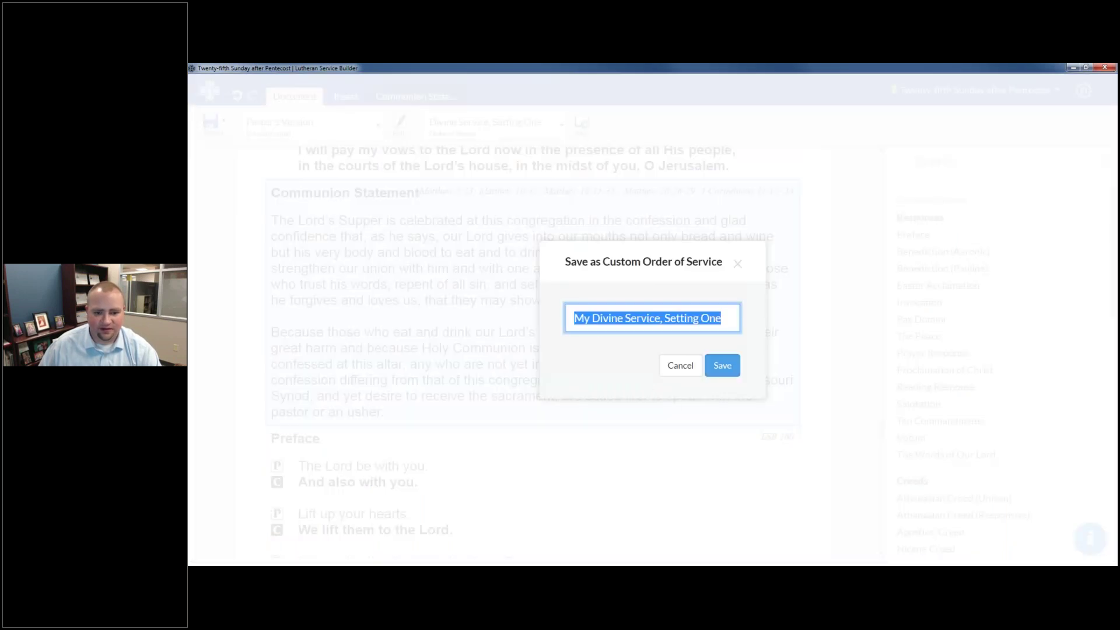
click(590, 318)
key(shift+Home)
key(BackSpace)
key(End)
text(- Custom)
key(Home)
key(End)
text(Nov 7)
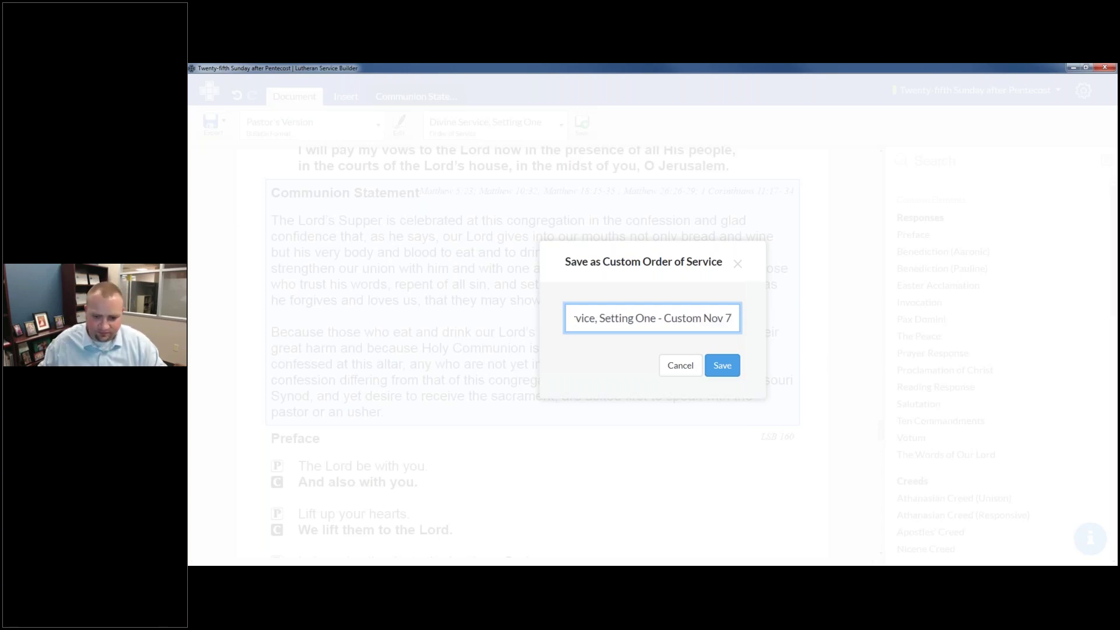
click(722, 366)
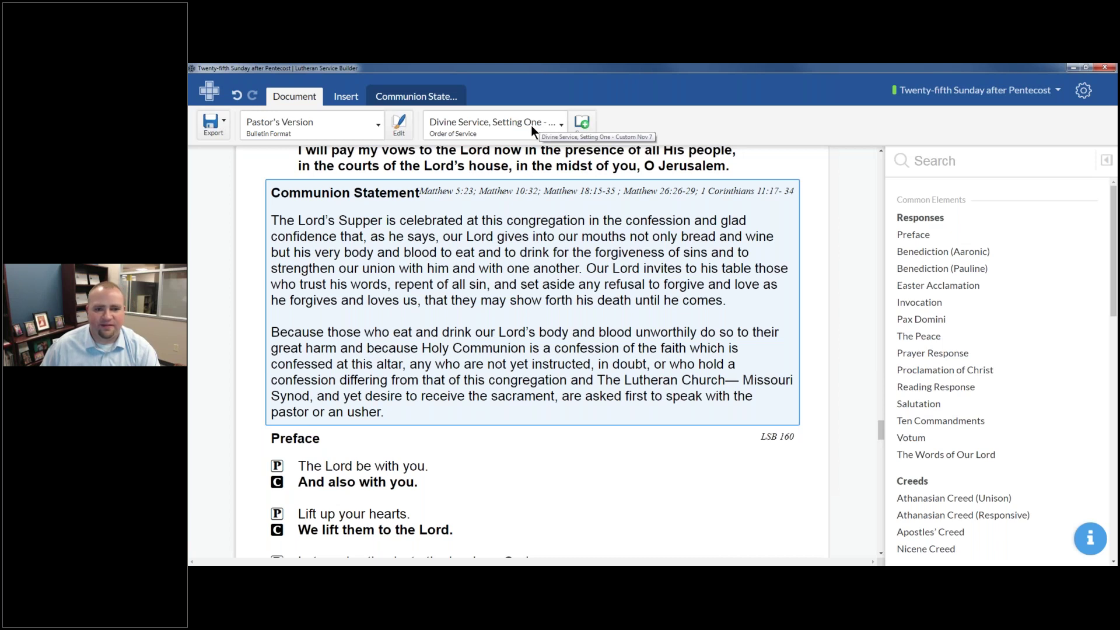
- Open My Liturgies and rename the Divine Service, Setting One - Custom Nov 7 liturgy as "DS1 - Custom Nov 7"
click(1083, 90)
mouse_move(1071, 179)
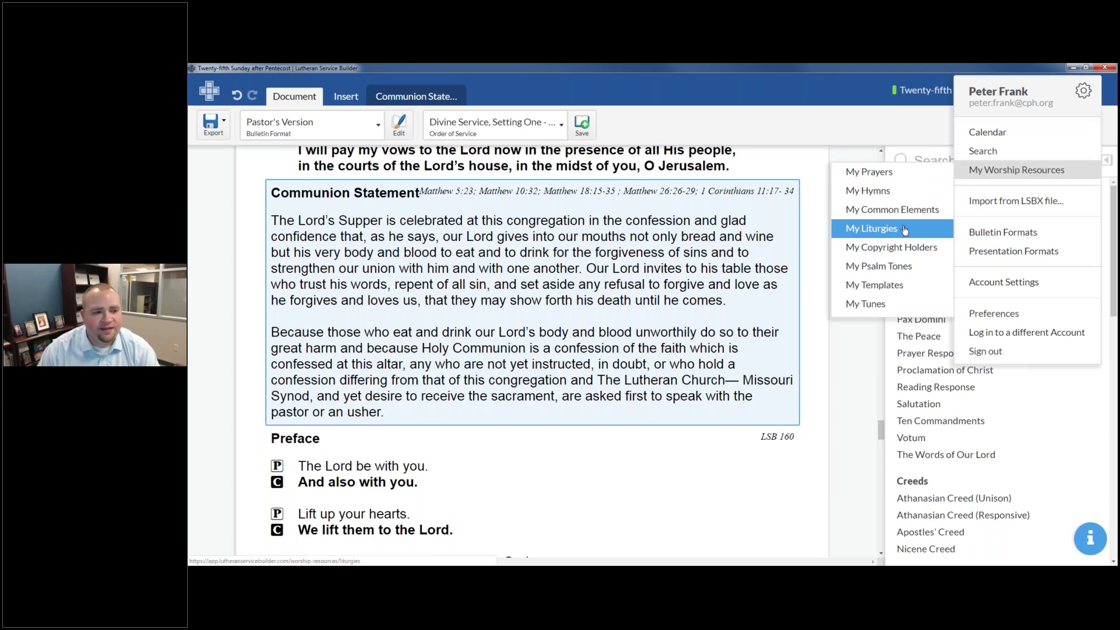
click(871, 228)
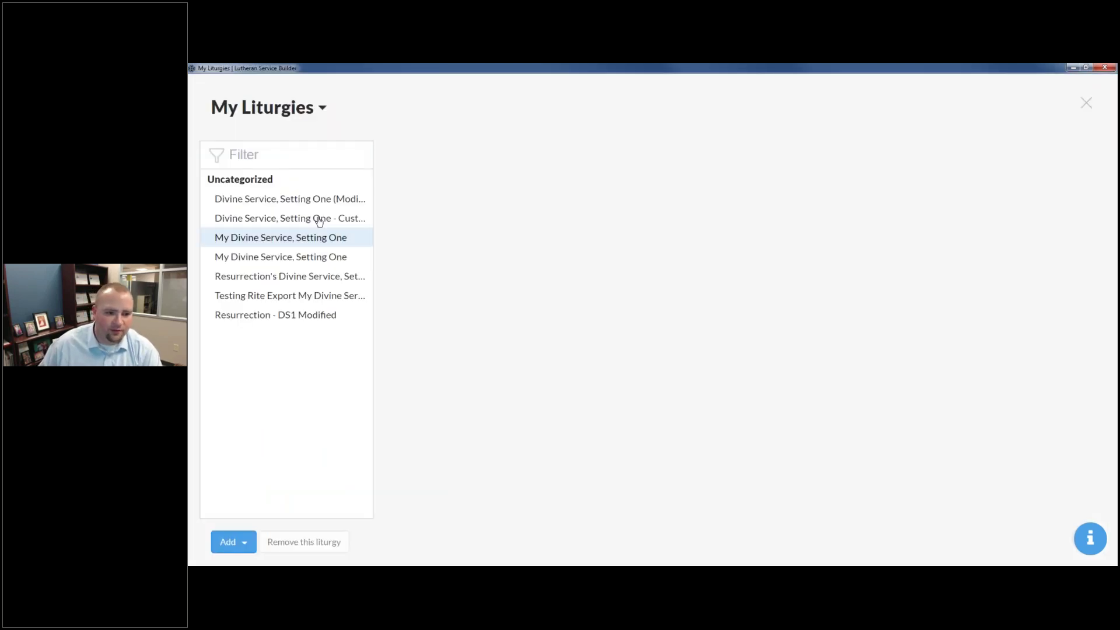
click(291, 221)
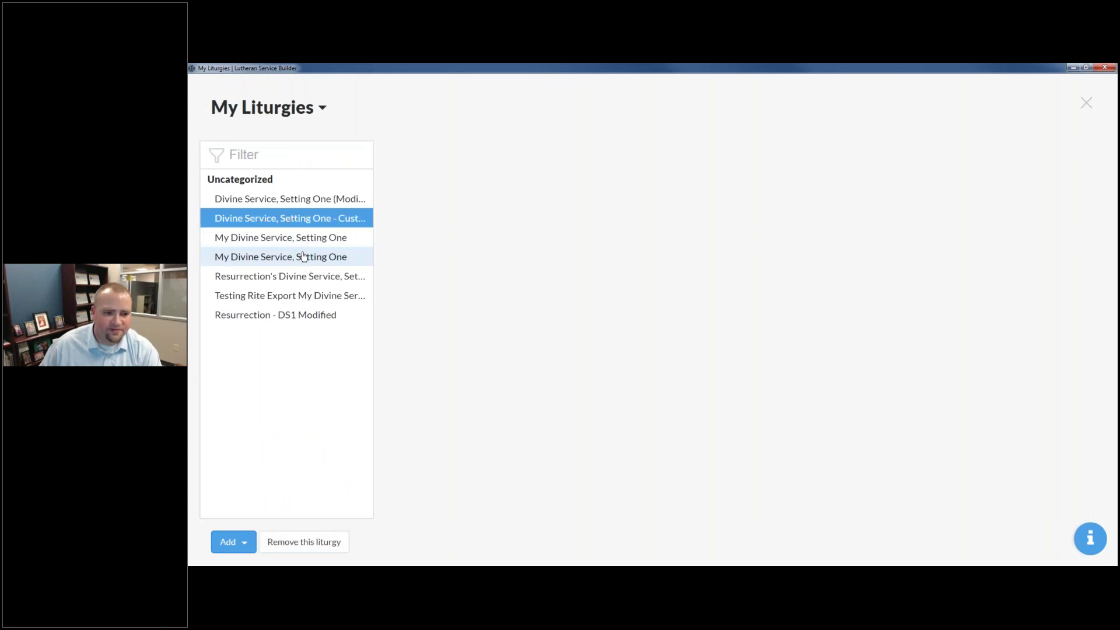
click(306, 226)
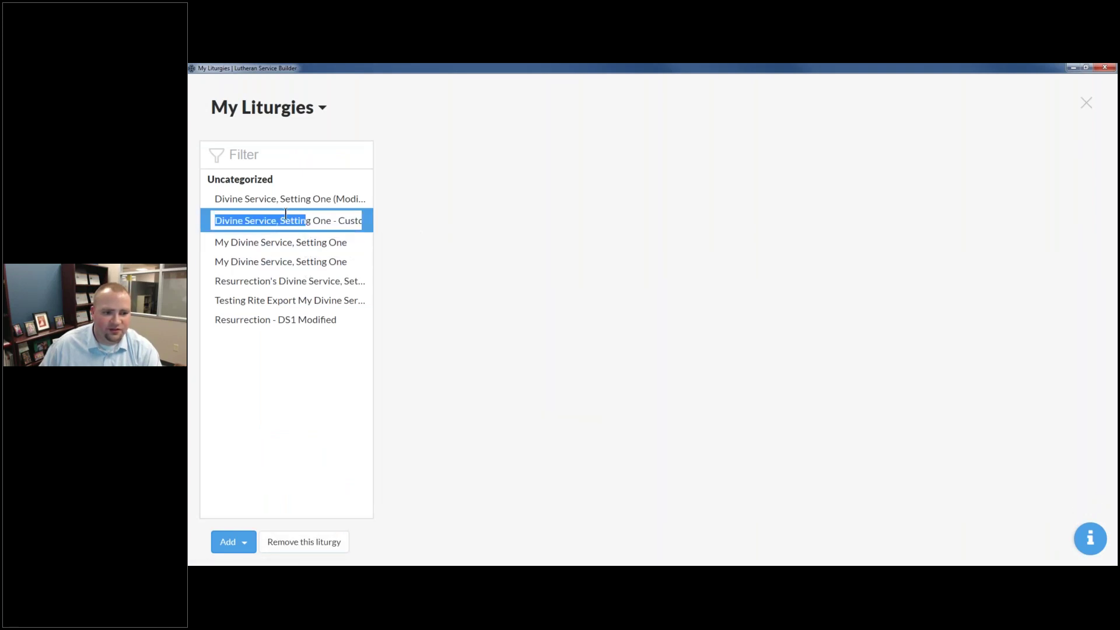
click(328, 222)
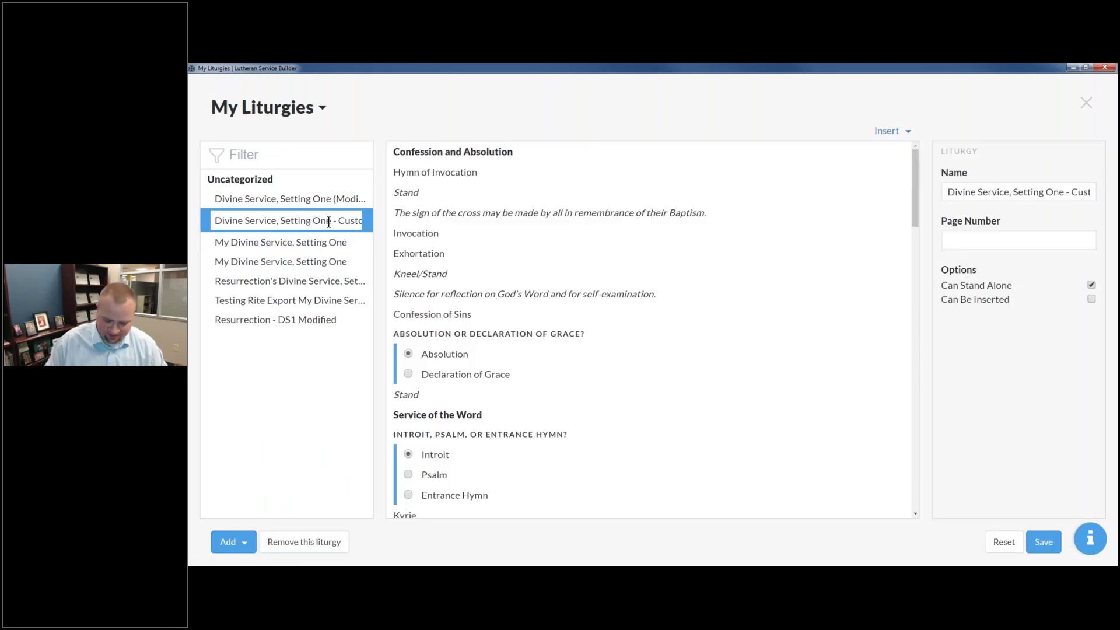
key(shift+Home)
text(DS1)
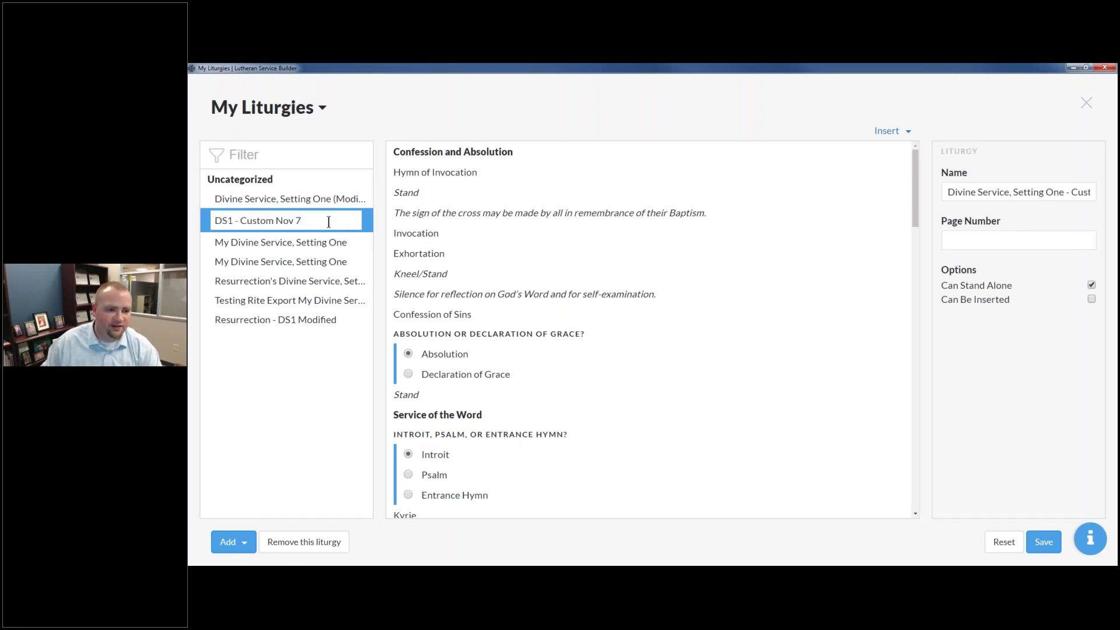
key(Return)
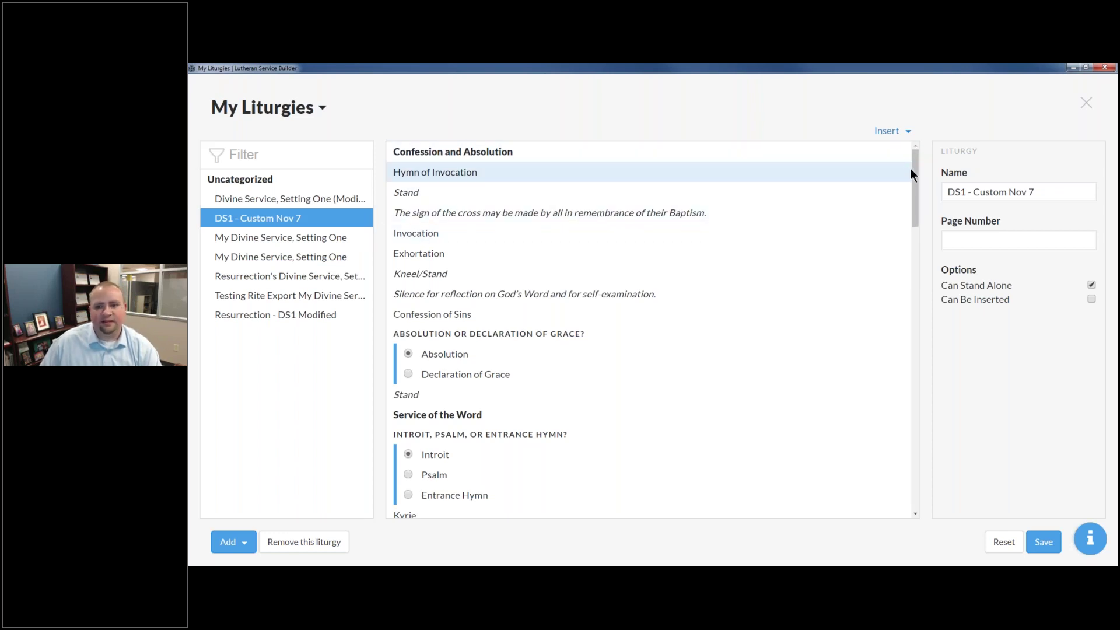
- Open the Communion Statement element of the DS1 - Custom Nov 7 liturgy and go to its Scripture references
drag(915, 166, 908, 347)
click(478, 313)
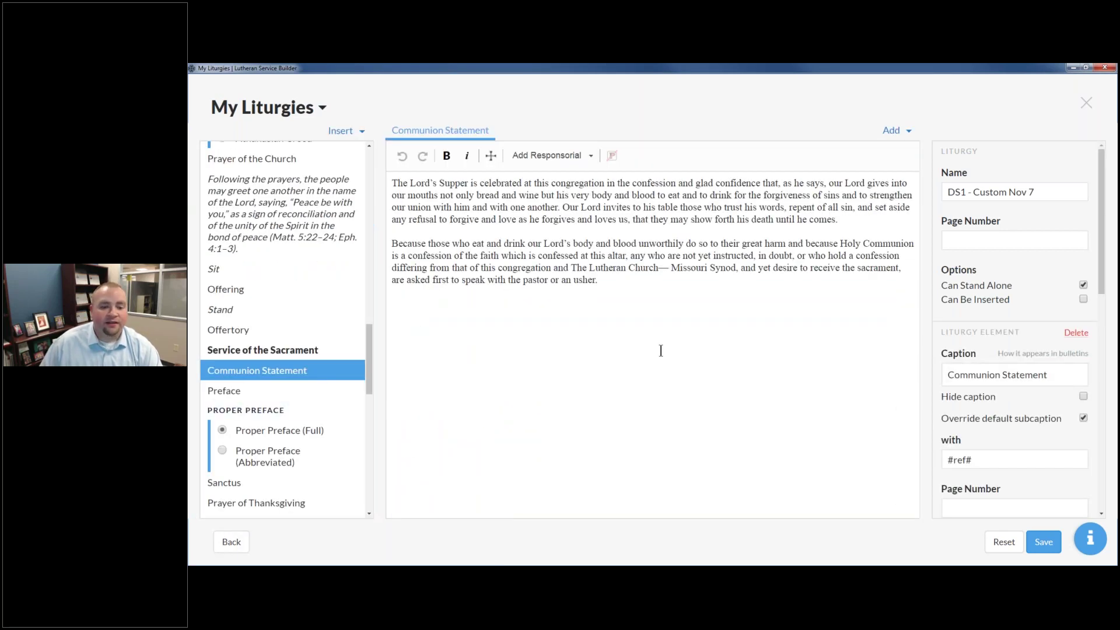
click(662, 355)
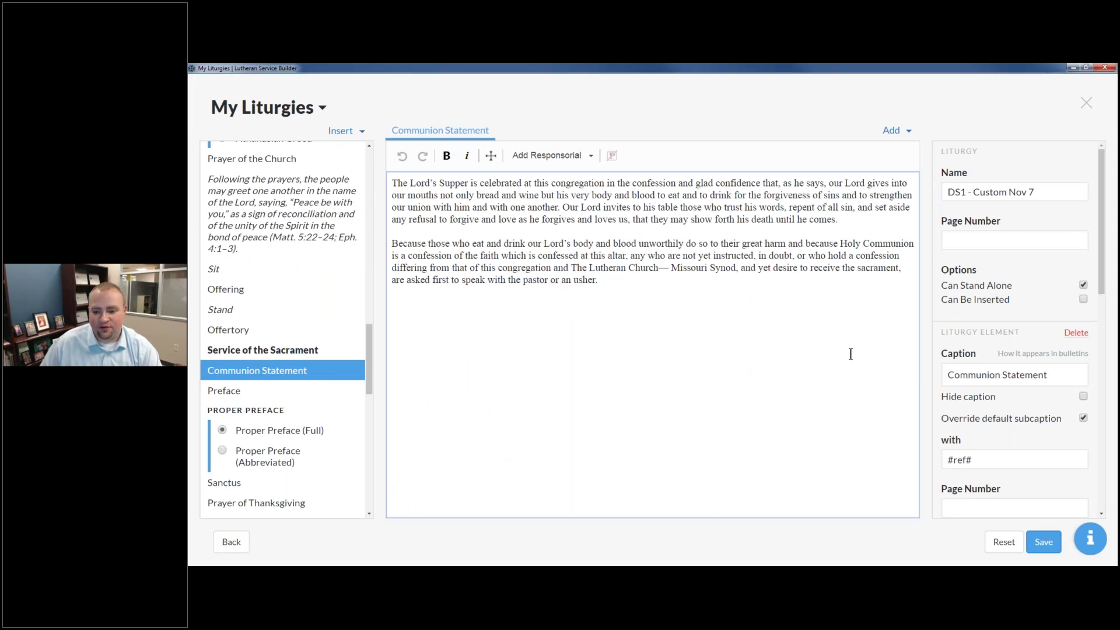
scroll(982, 397, down, 4)
scroll(981, 398, down, 3)
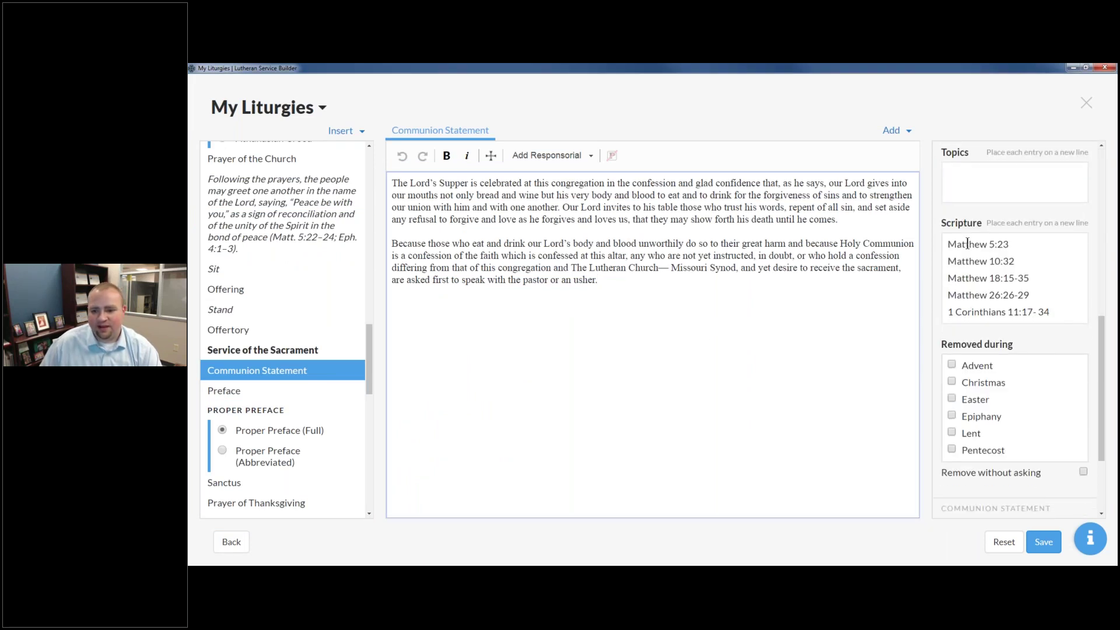
- Abbreviate "Matthew" to "Mt." in the four Matthew references of the Communion Statement's Scripture list
double_click(968, 244)
text(Mt.)
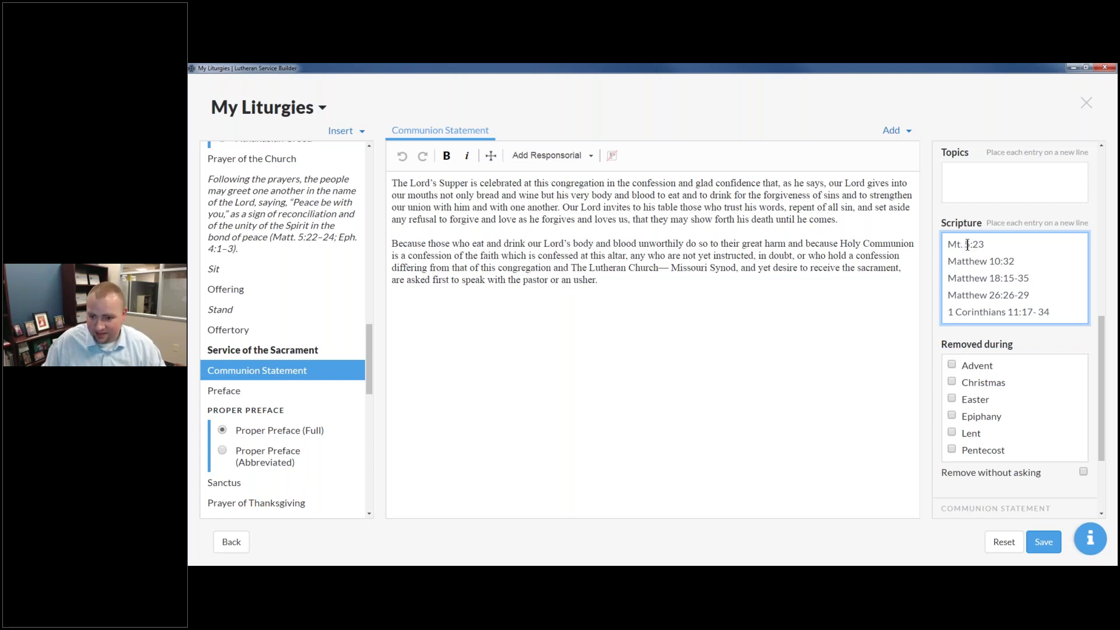
key(shift+Home)
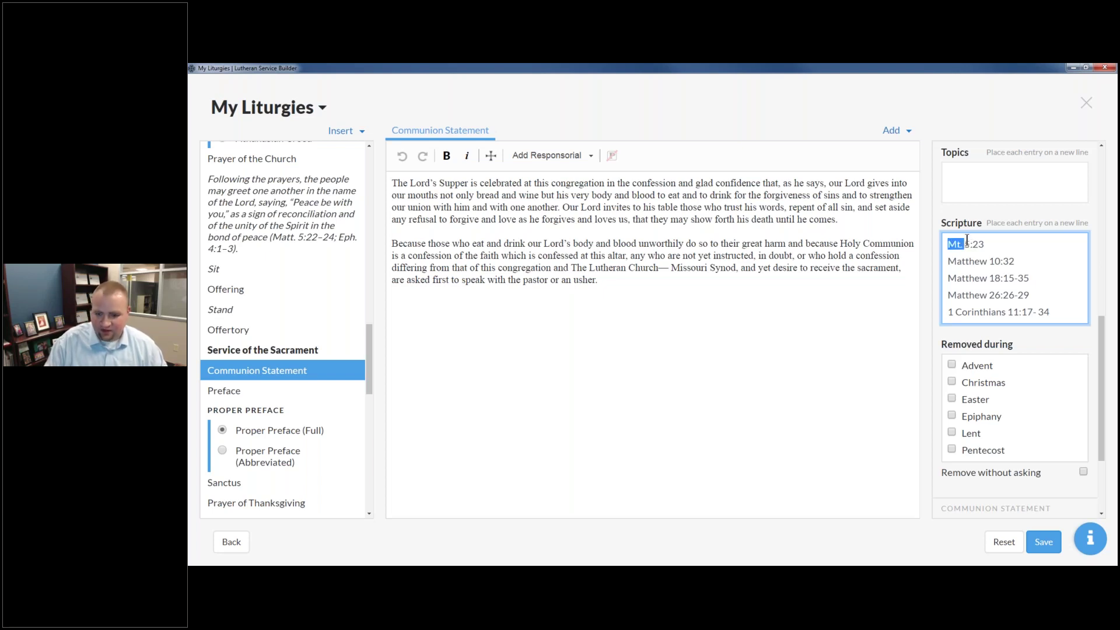
key(ctrl+c)
double_click(970, 260)
key(ctrl+v)
double_click(973, 278)
key(ctrl+v)
double_click(971, 295)
key(ctrl+v)
- Abbreviate the Corinthians reference in the Scripture list to "1 Cor. 11:17- 34" and save the liturgy
click(972, 311)
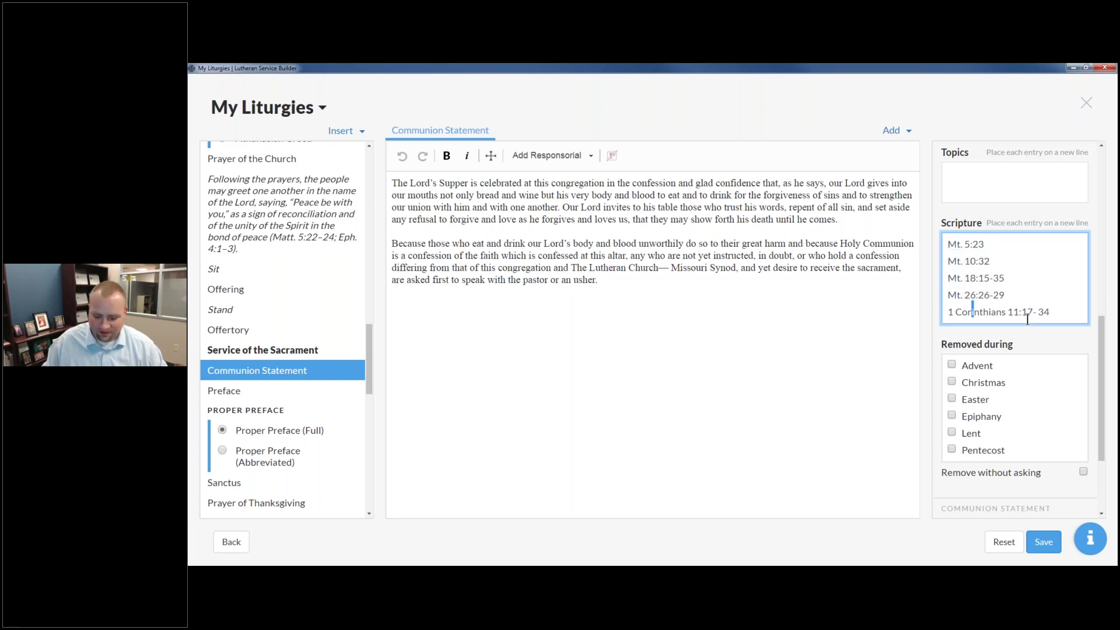
key(Delete)
key(Delete)
key(Delete)
key(Delete)
key(Delete)
key(Delete)
key(Delete)
key(Delete)
text(.)
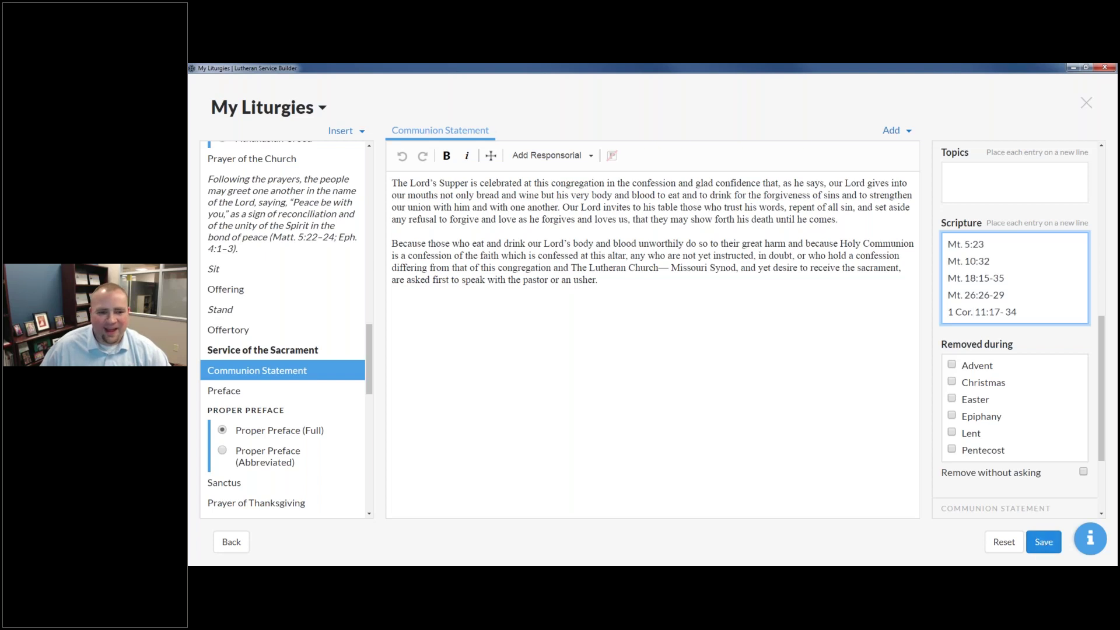
click(1044, 545)
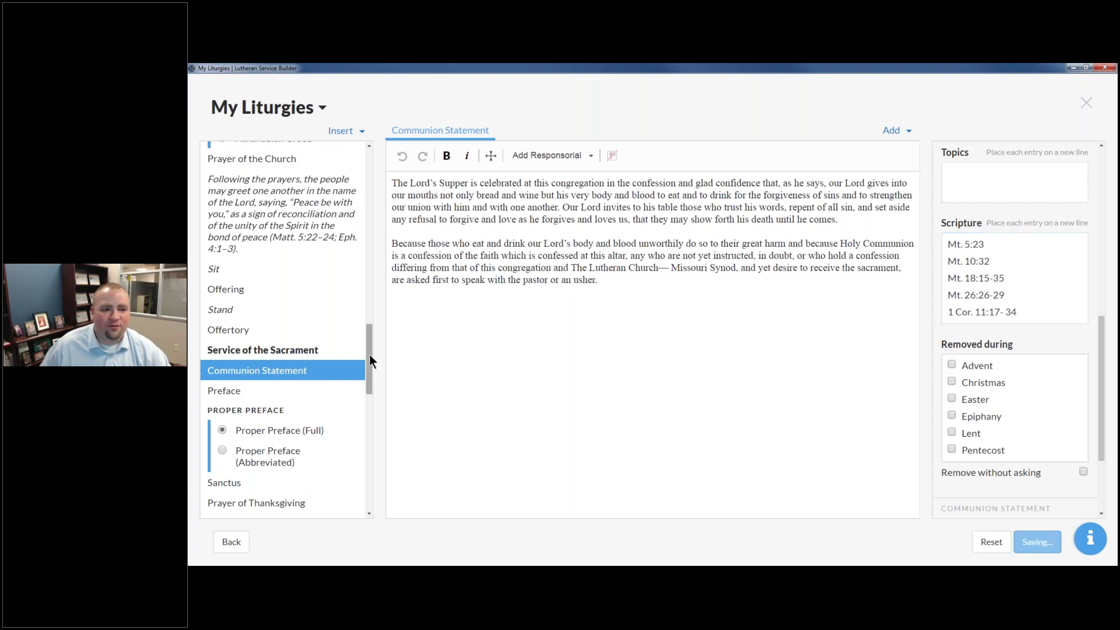
- Delete the cross symbol and its extra space before "give you peace" in the text of the Benediction element
scroll(351, 278, up, 15)
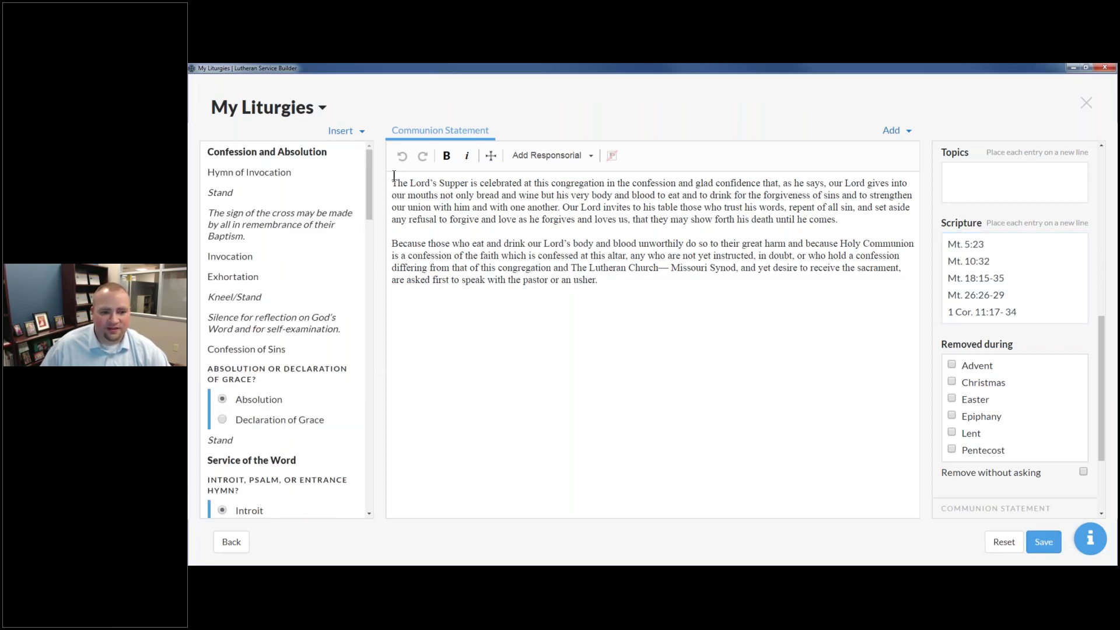
drag(371, 193, 368, 506)
click(275, 502)
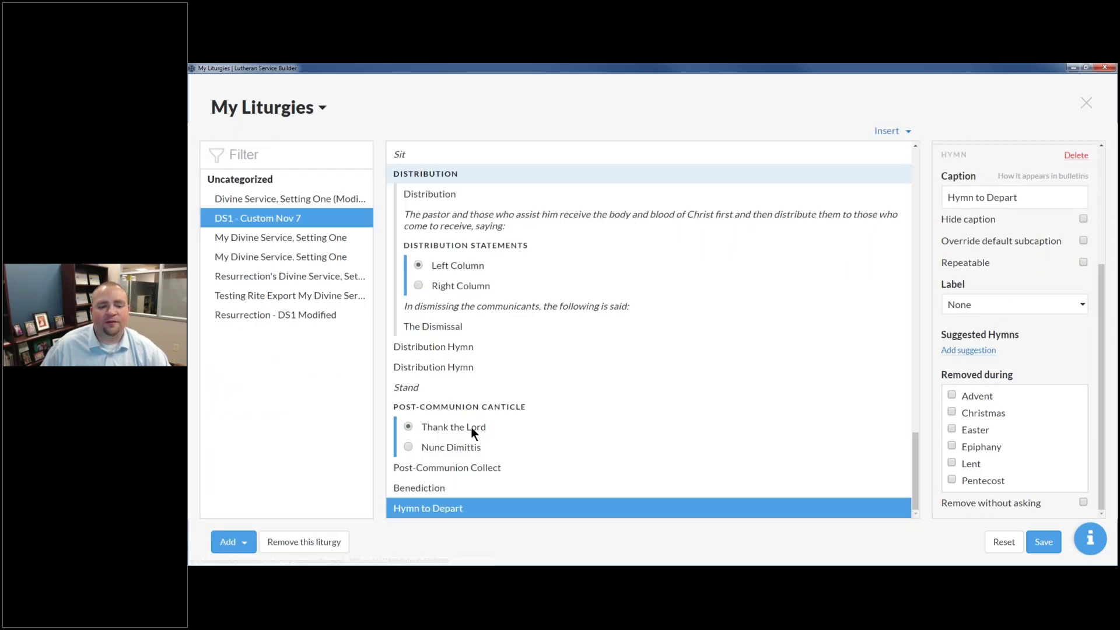
click(421, 477)
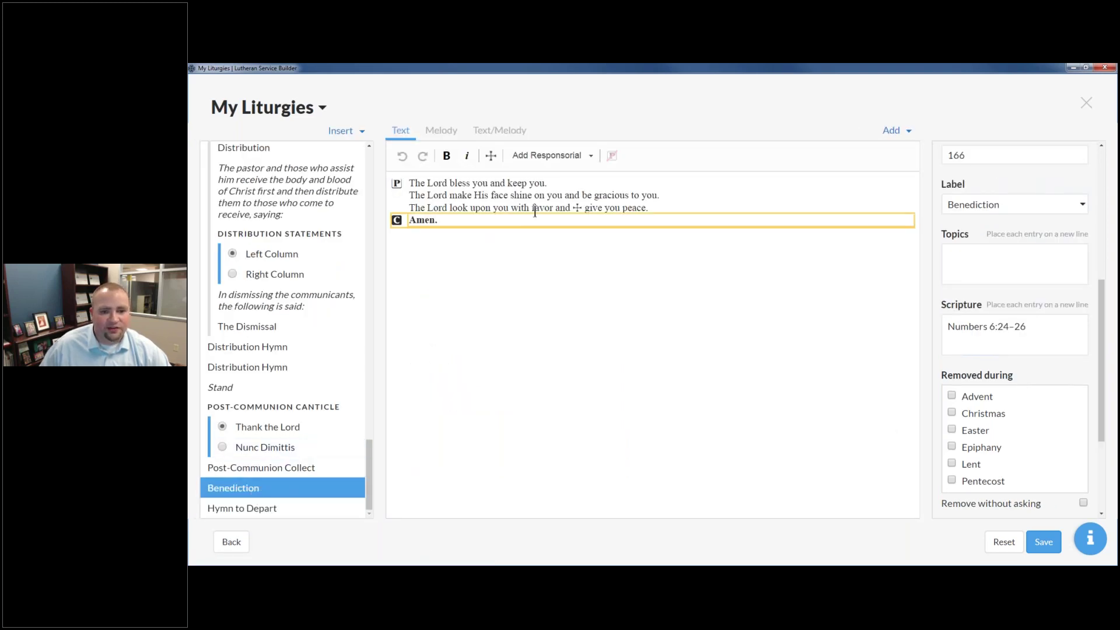
click(568, 209)
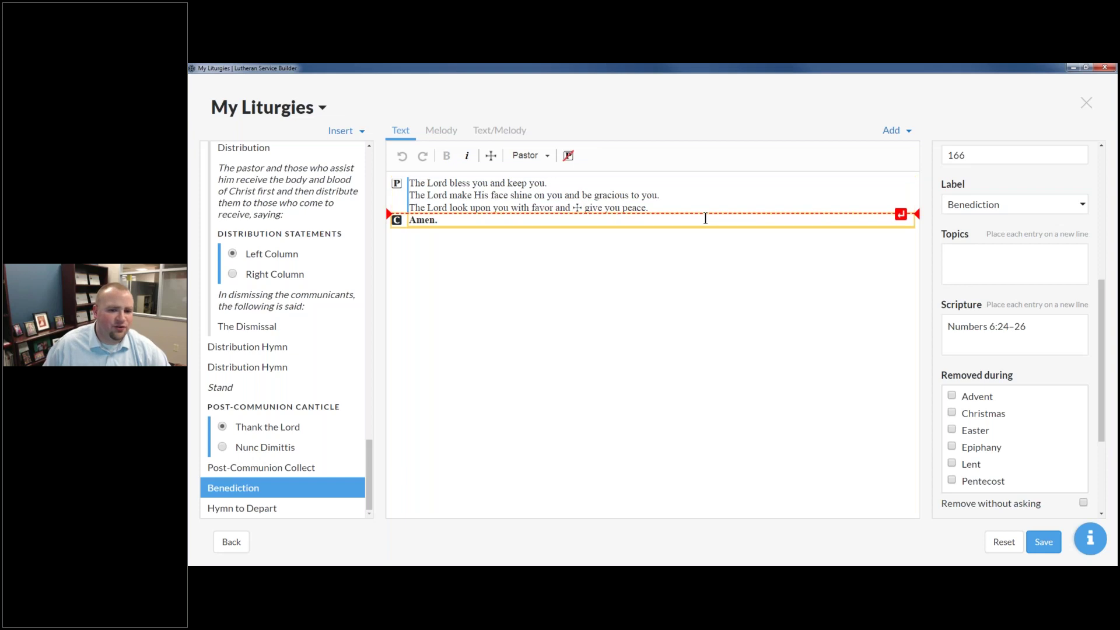
key(Delete)
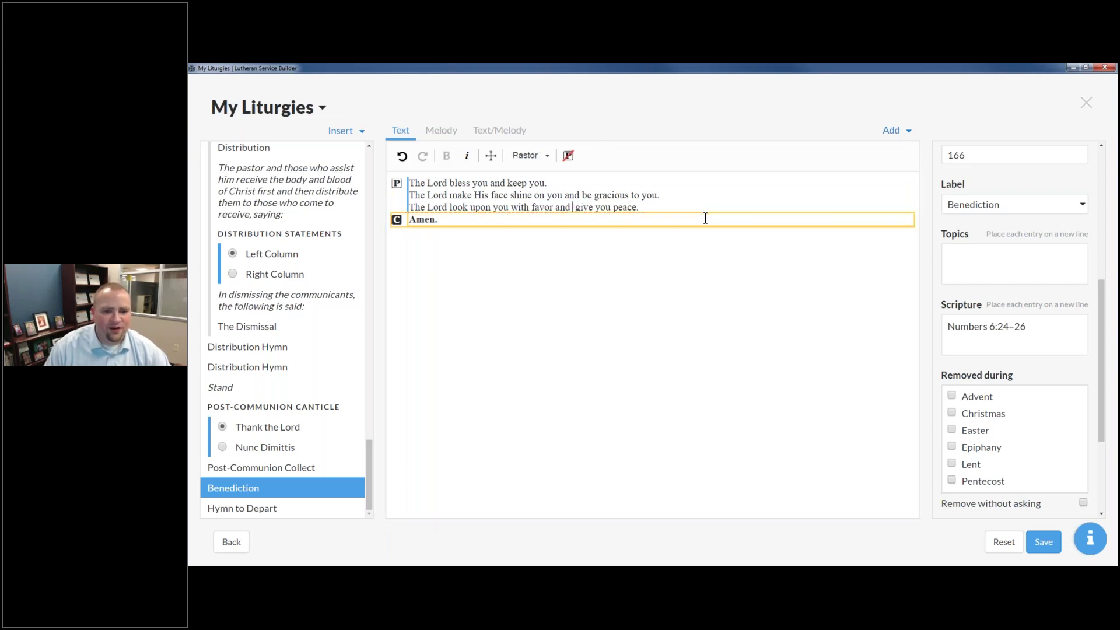
key(Delete)
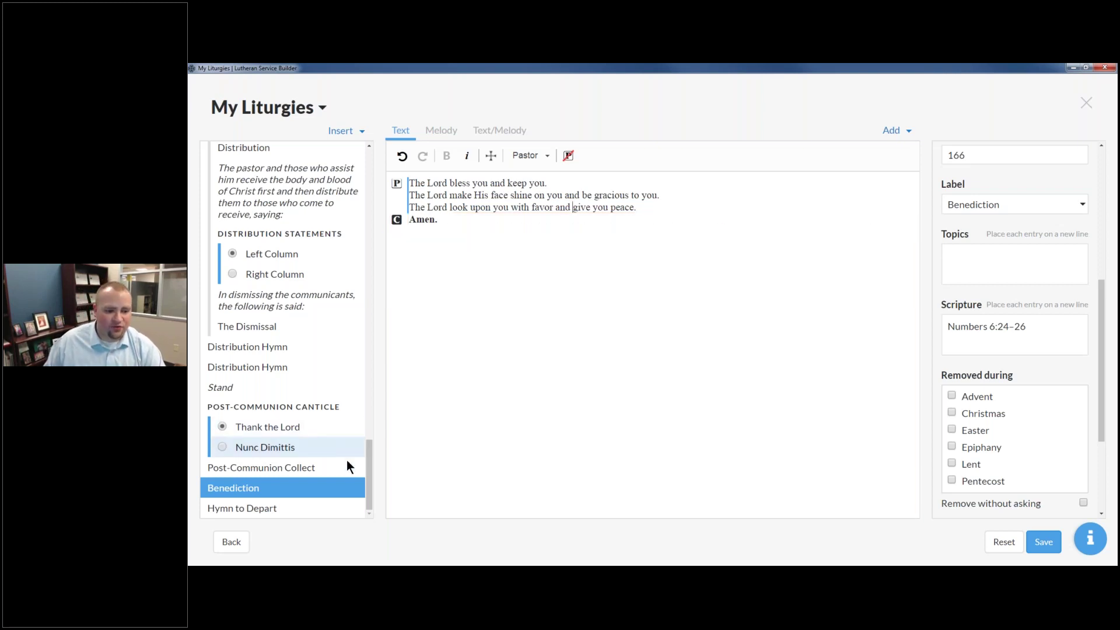
- Move the Hymn of Invocation so that it directly follows the Invocation in the Confession and Absolution section
drag(366, 460, 370, 165)
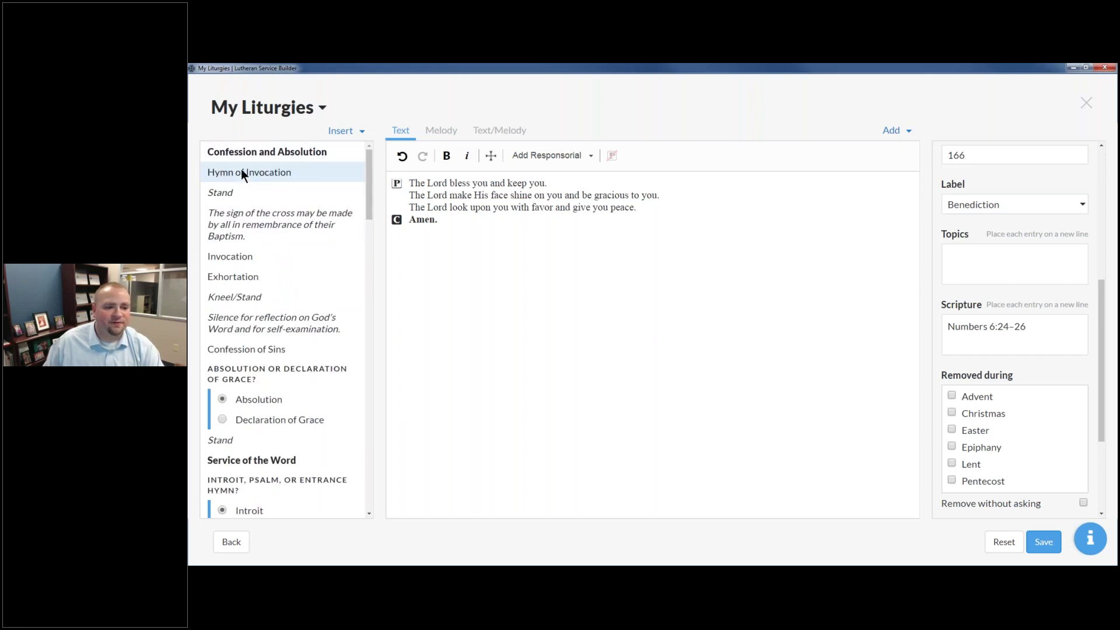
drag(242, 170, 257, 271)
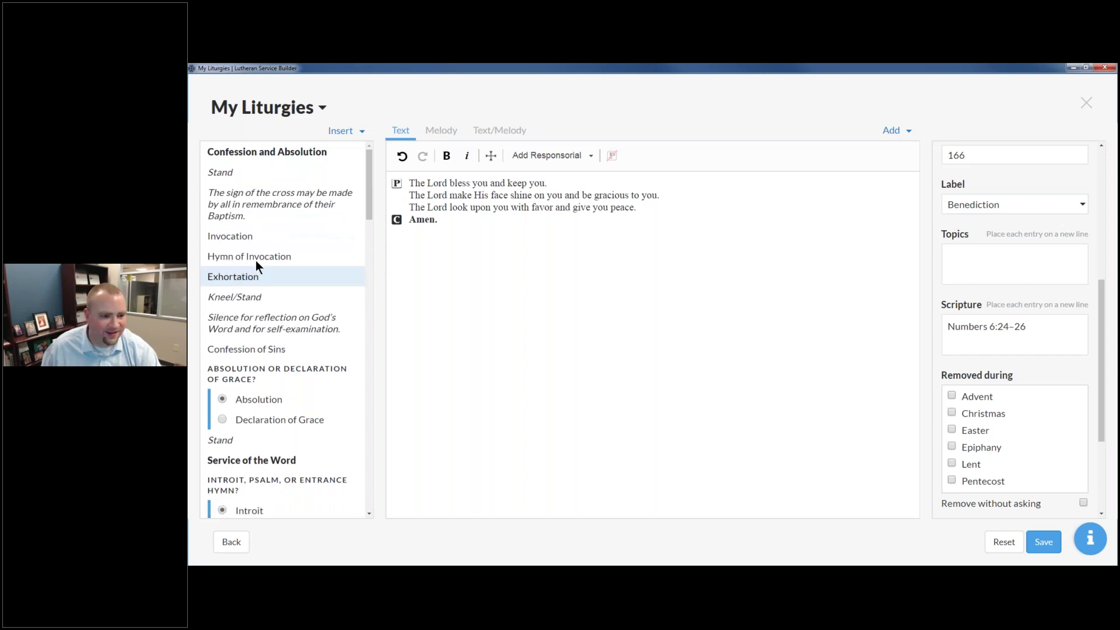
click(254, 250)
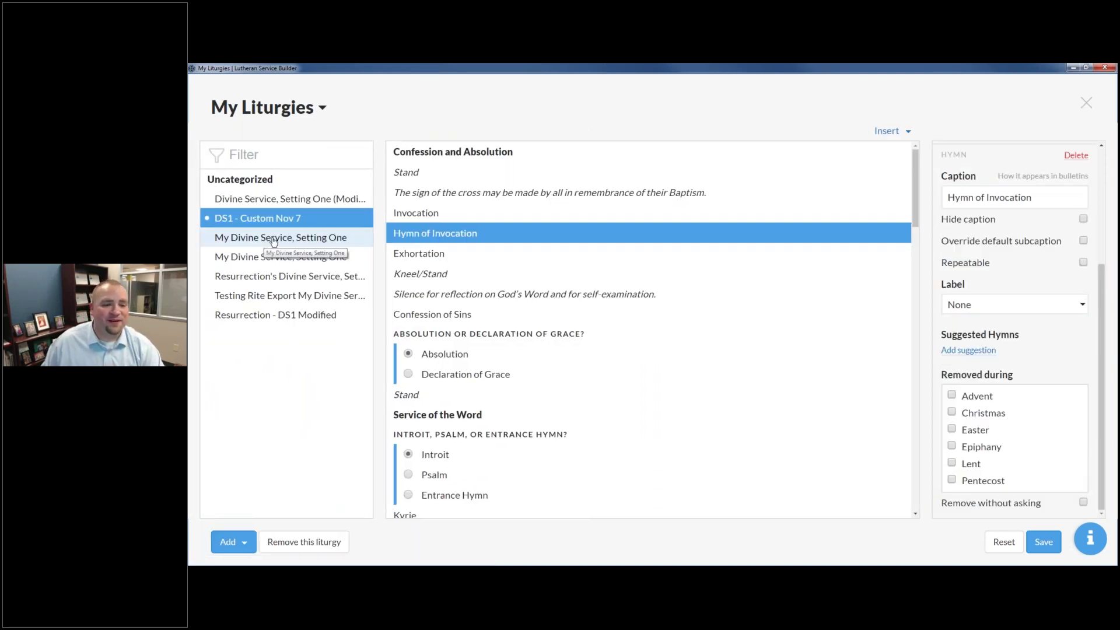
click(459, 208)
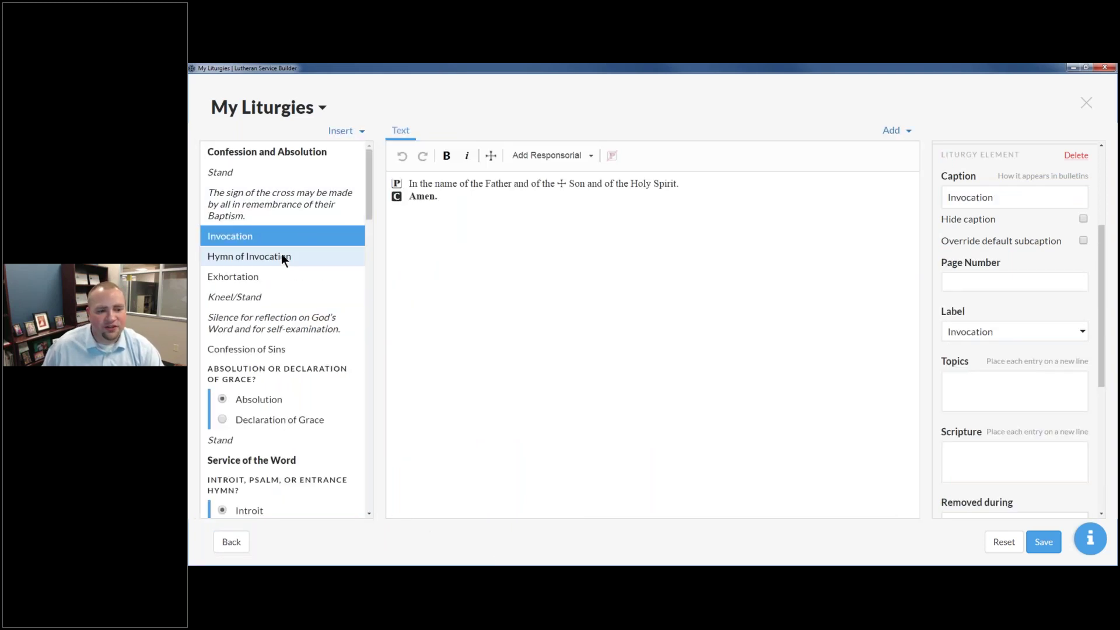
click(282, 255)
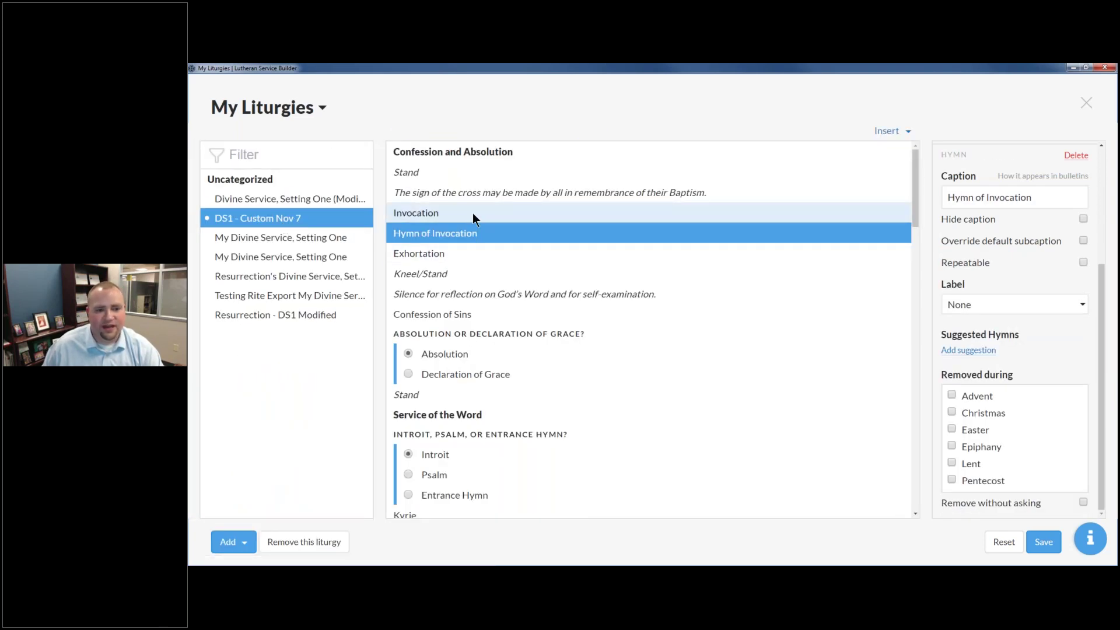
- Shorten the sign of the cross rubric above the Invocation to "The sign of the cross may be made."
click(513, 193)
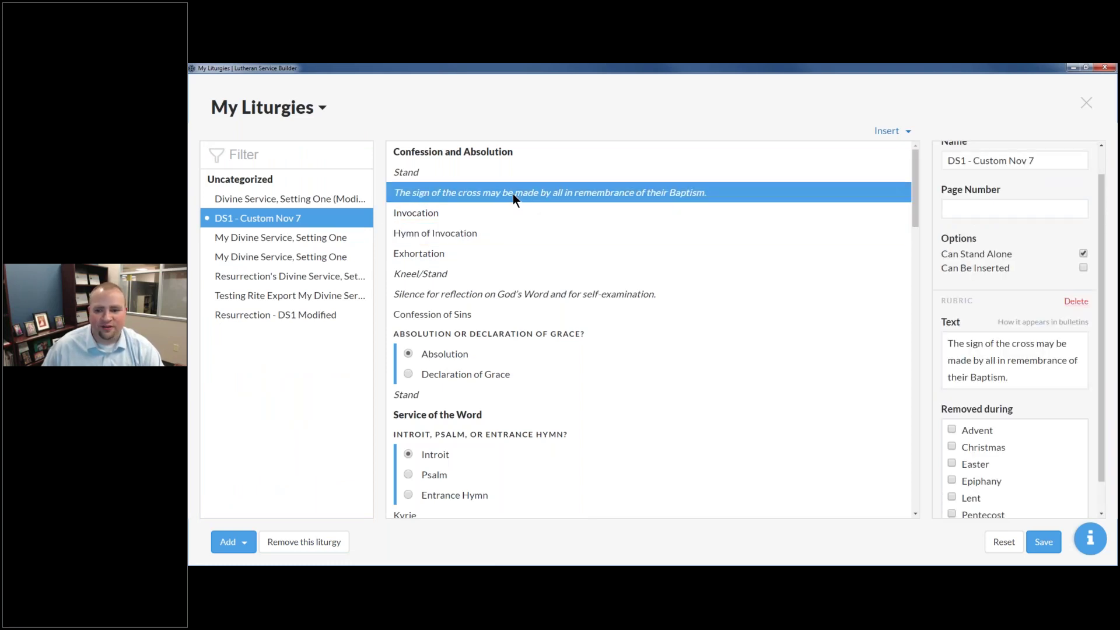
click(520, 194)
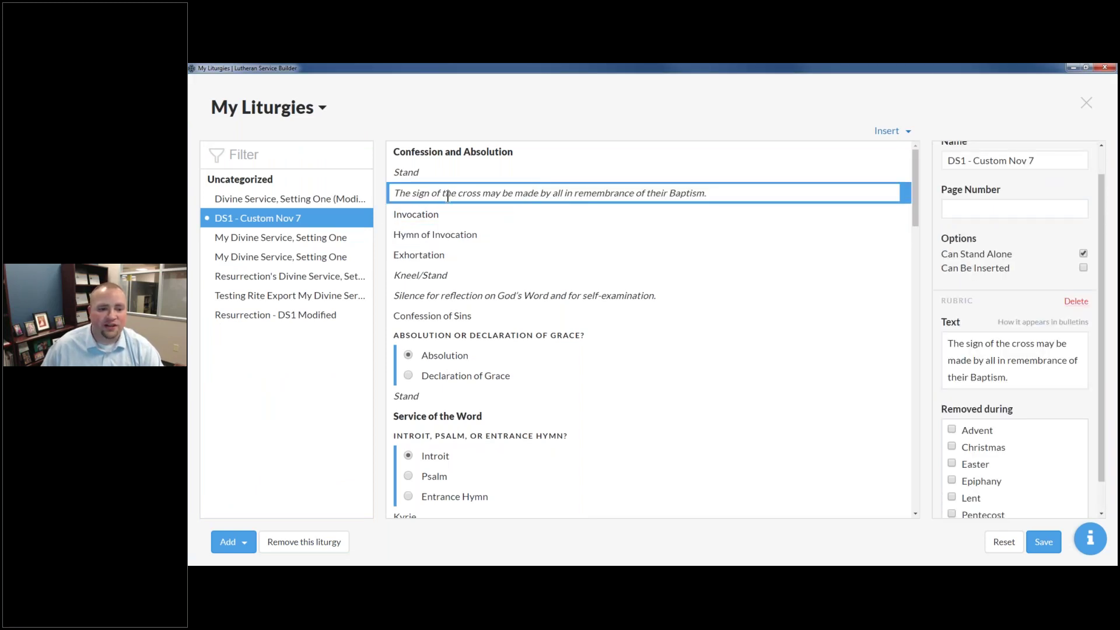
drag(538, 193, 874, 187)
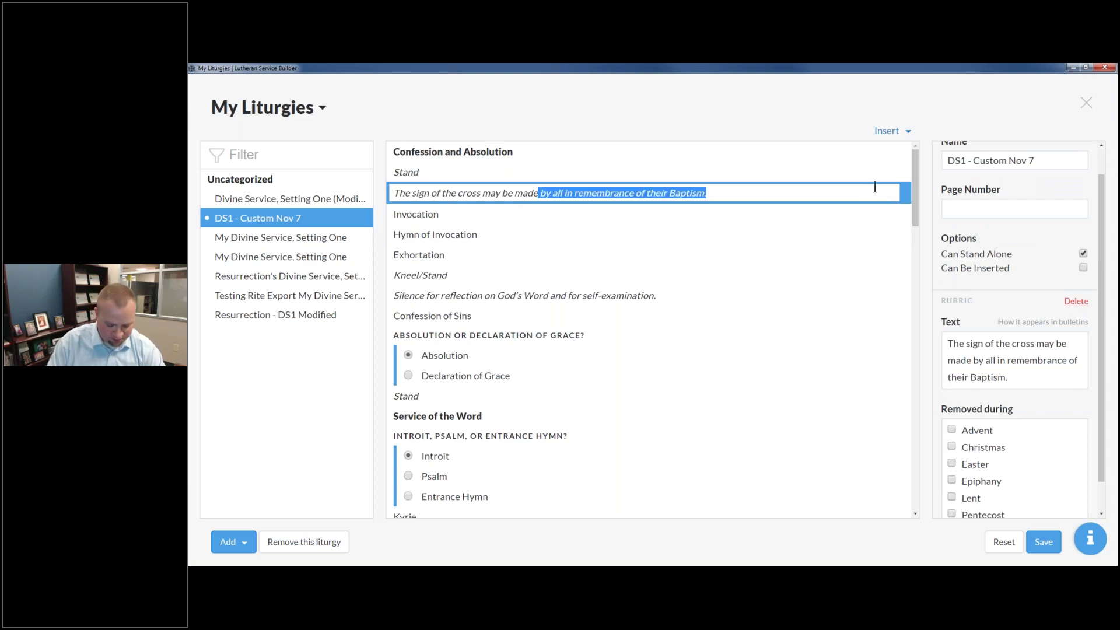
text(.)
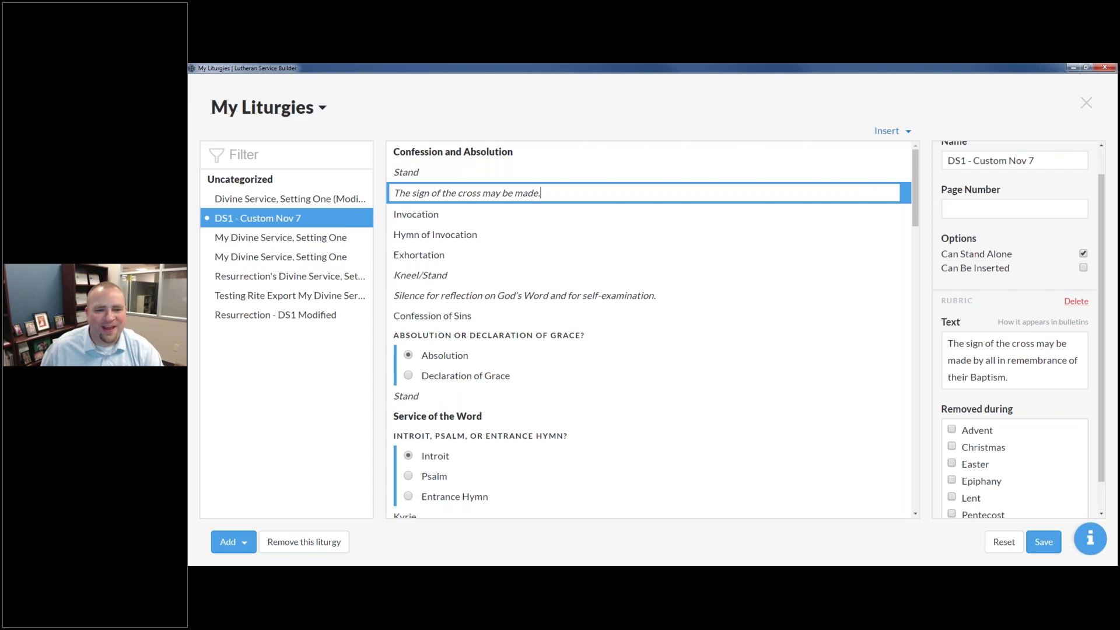
click(786, 214)
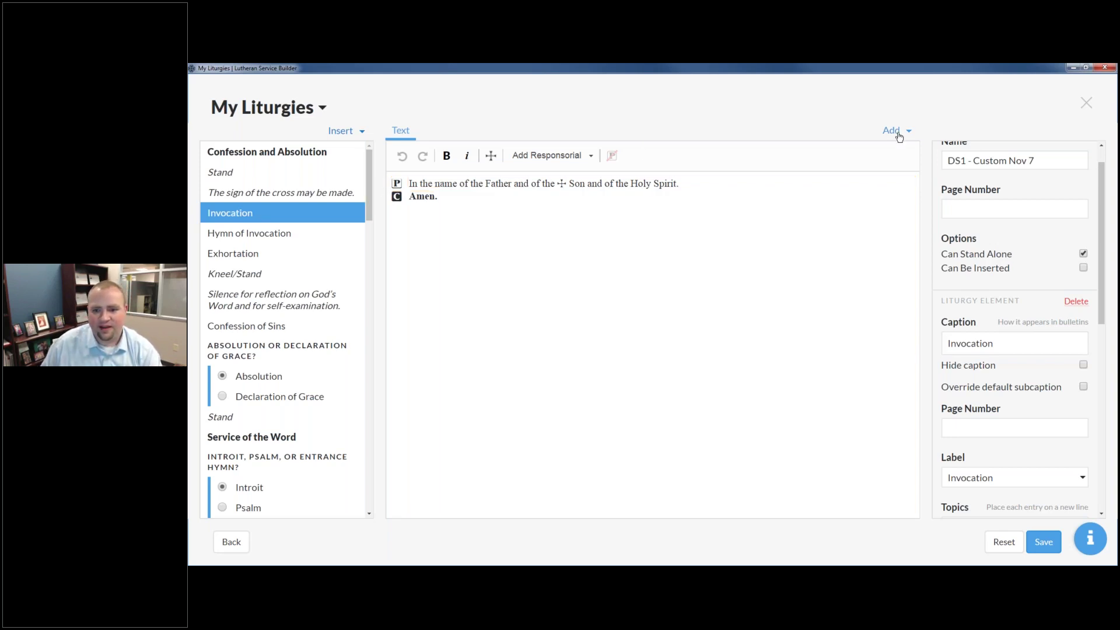
- Insert a Common Element just before the Old Testament or First Reading and caption it "Children's Message"
click(269, 154)
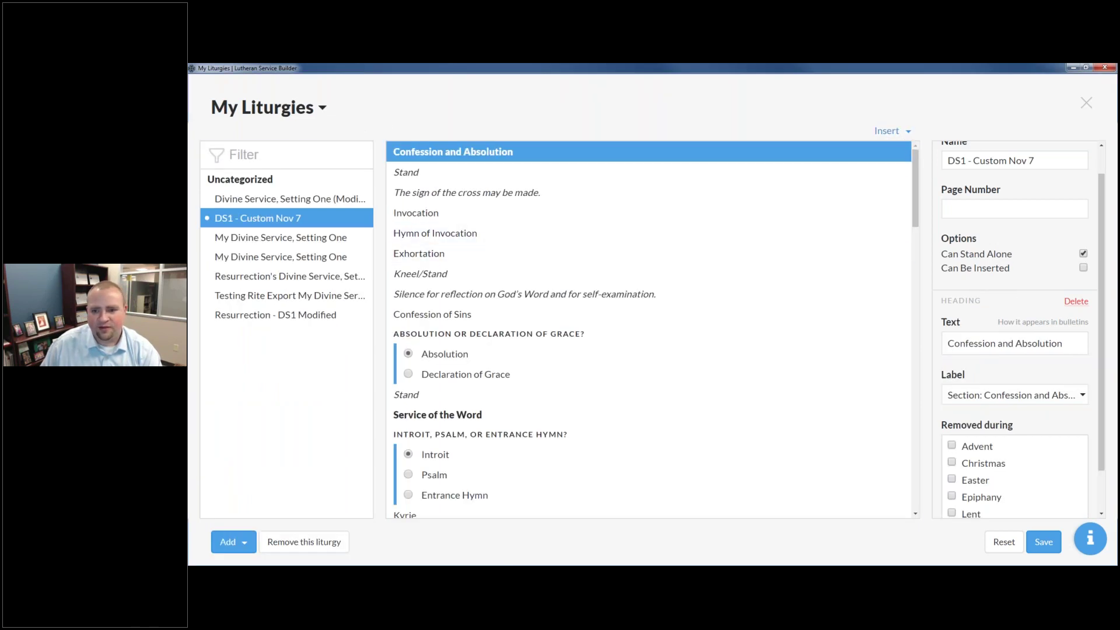
mouse_move(895, 138)
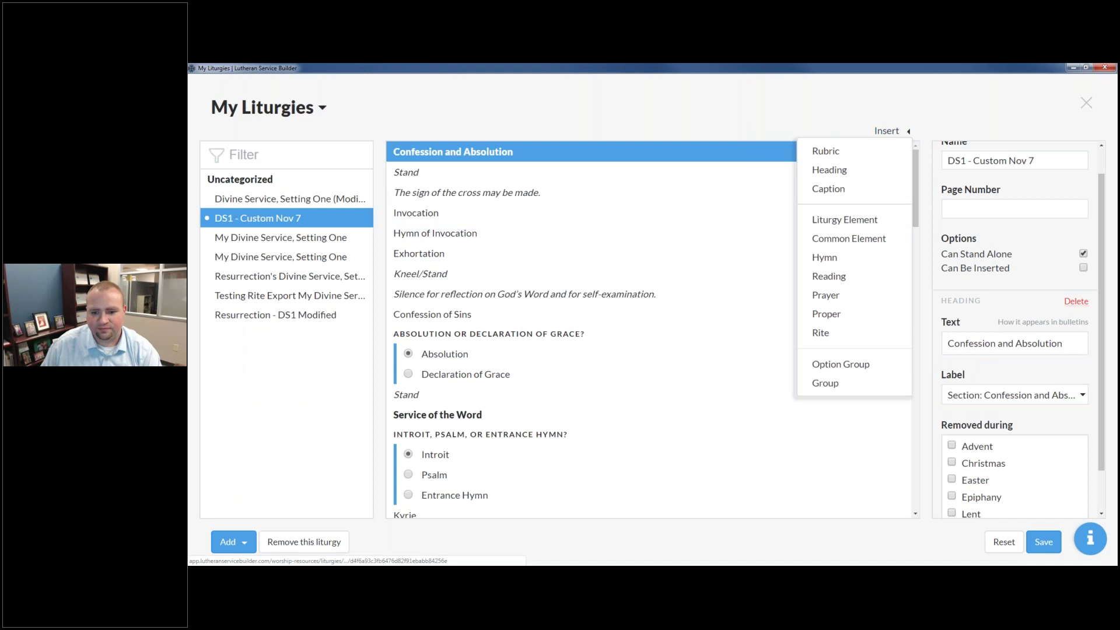
drag(830, 243, 460, 368)
double_click(459, 368)
text(Children's Message)
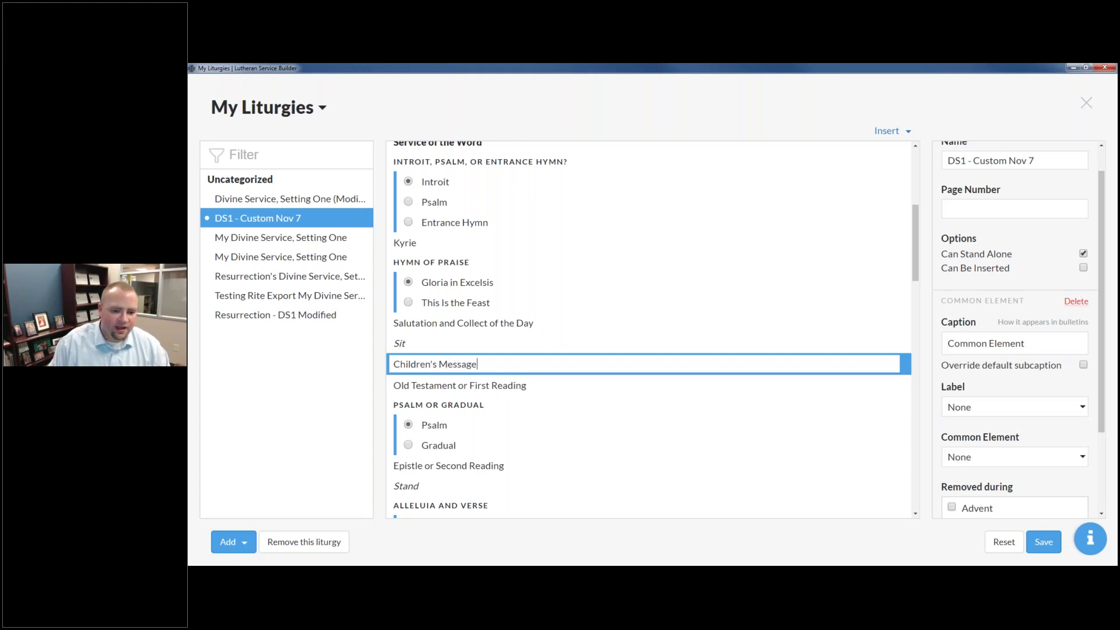
key(Return)
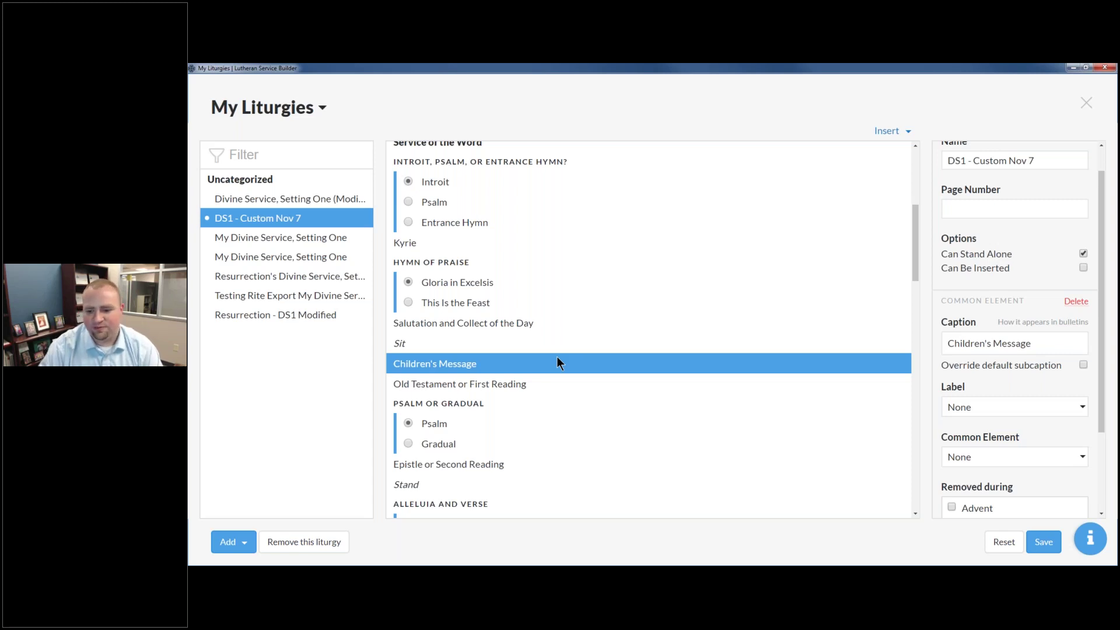
- Set the Children's Message element to be removed during Advent
scroll(1016, 297, up, 1)
scroll(1013, 293, down, 4)
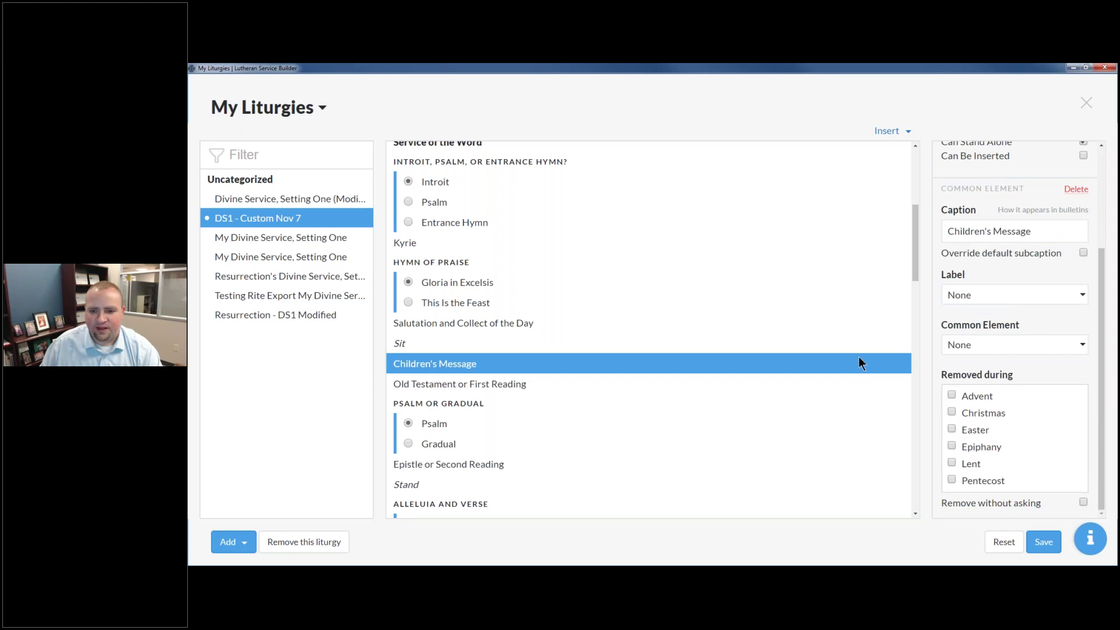
double_click(654, 363)
key(Return)
click(536, 380)
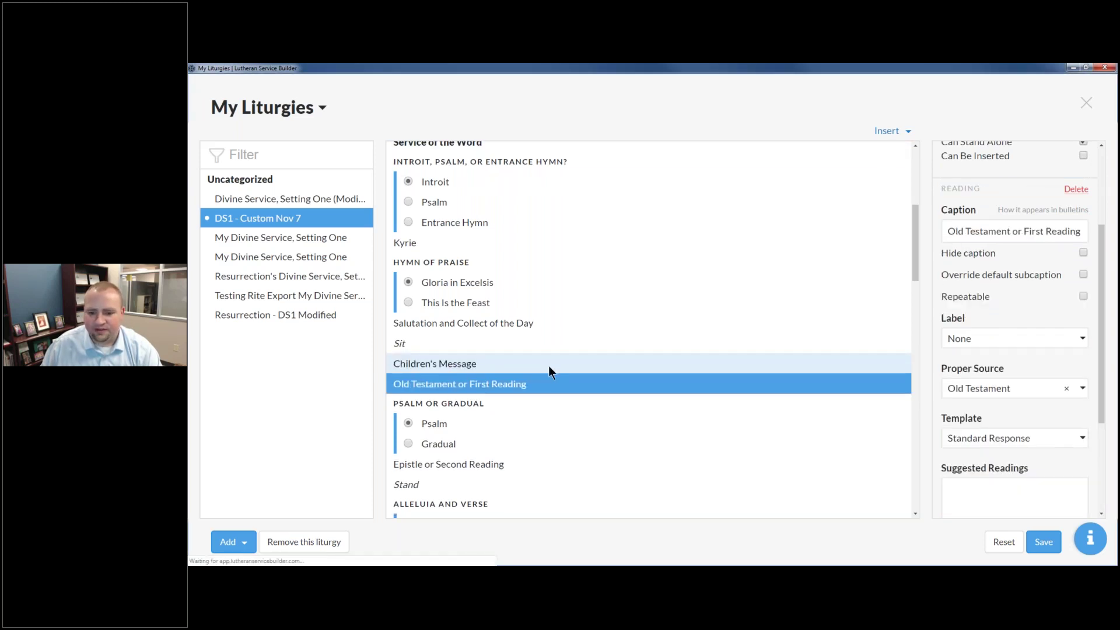
click(548, 365)
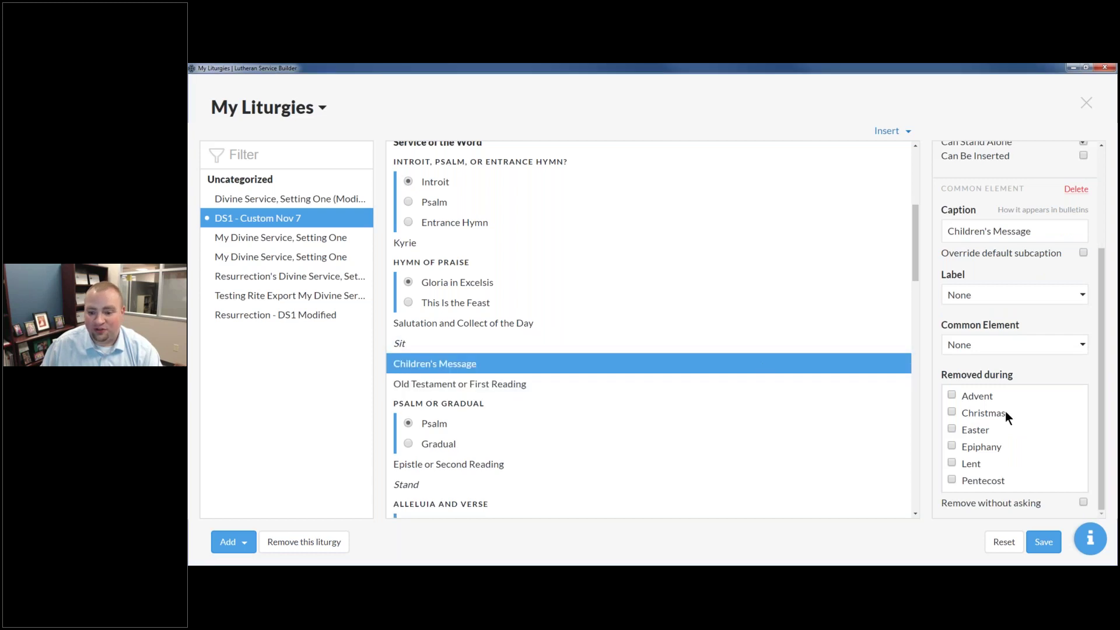
click(951, 395)
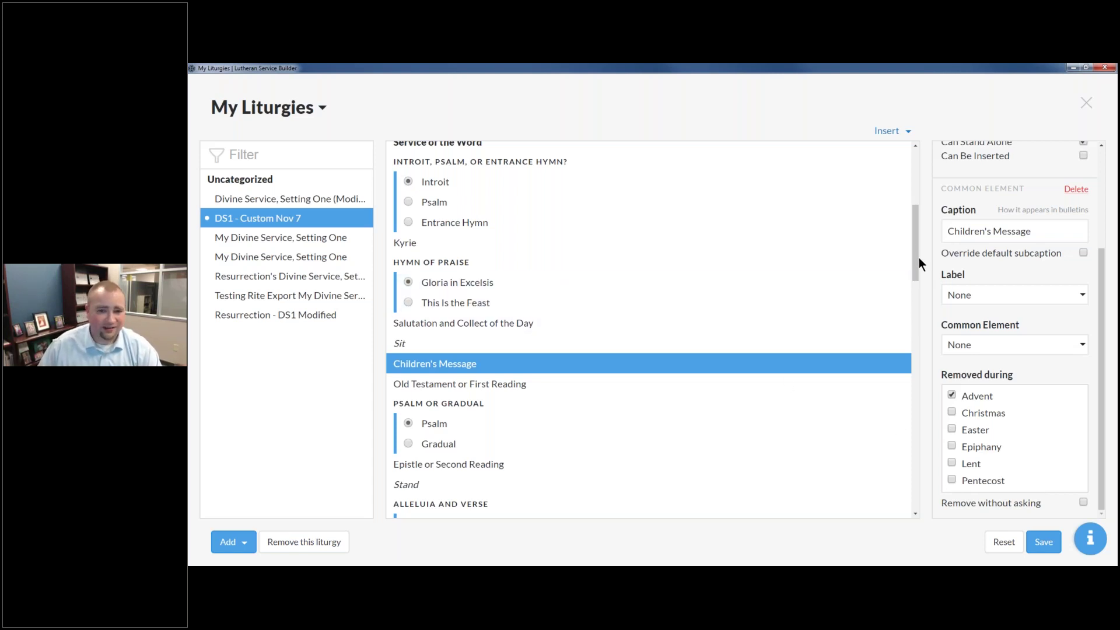
drag(919, 258, 918, 198)
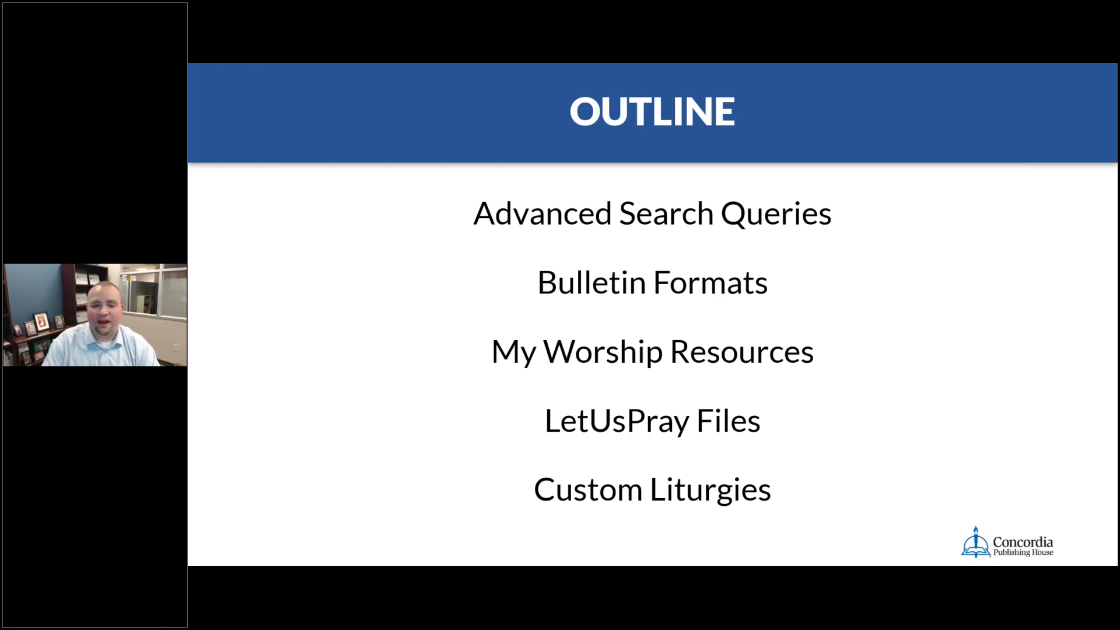
key(Right)
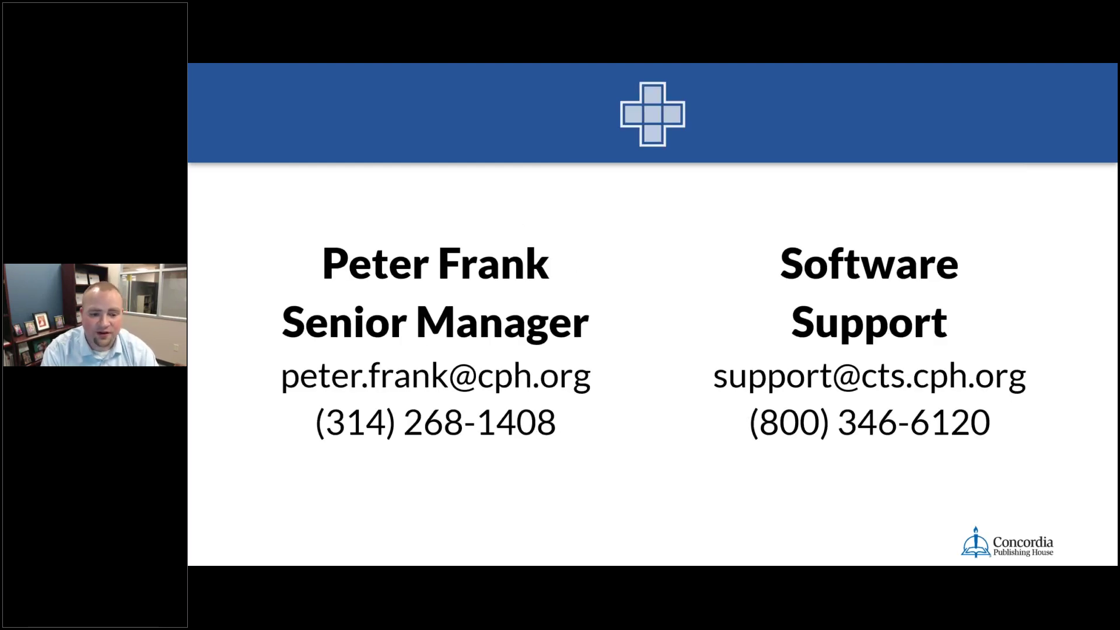